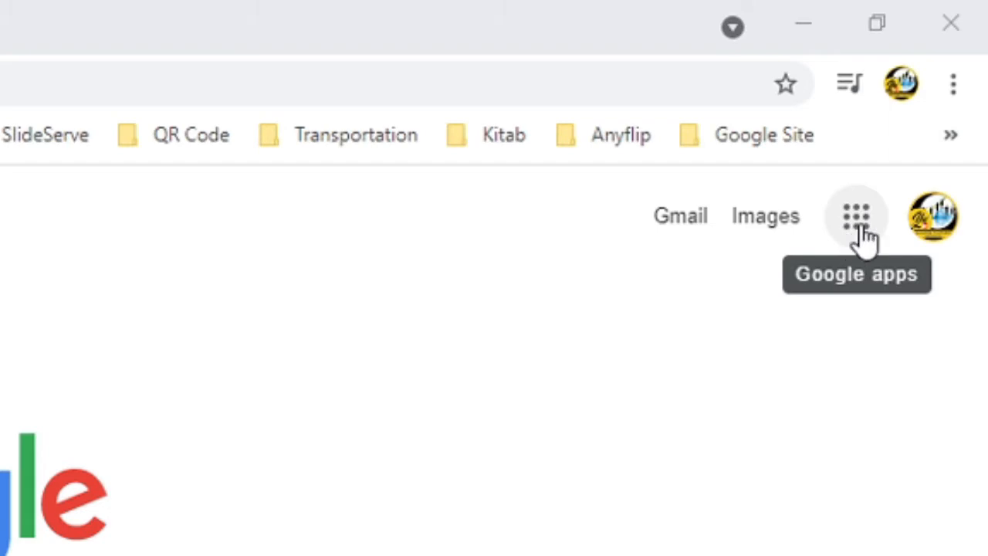
Open YouTube from the Google apps and start a new video upload.
{"action": "left_click", "coordinate": [857, 220]}
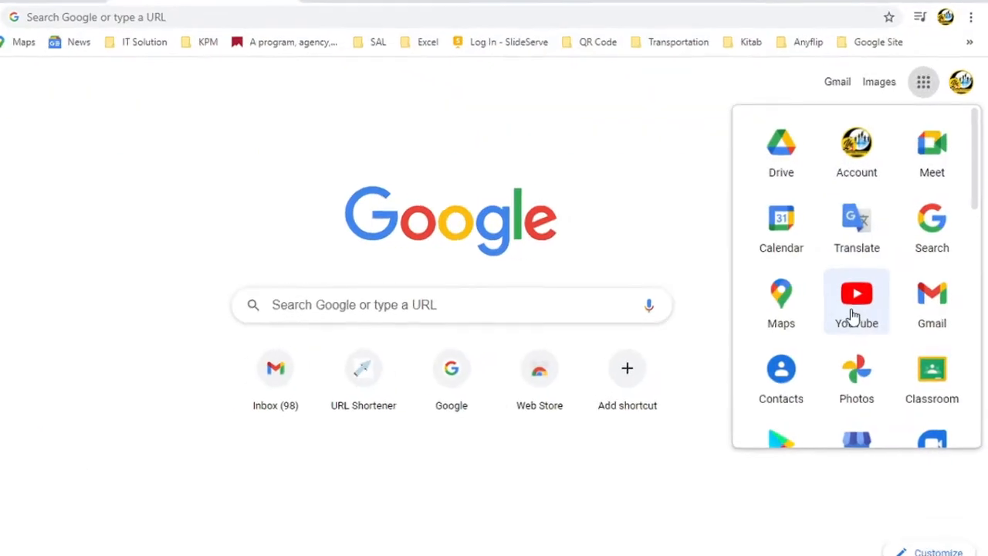
{"action": "left_click", "coordinate": [855, 305]}
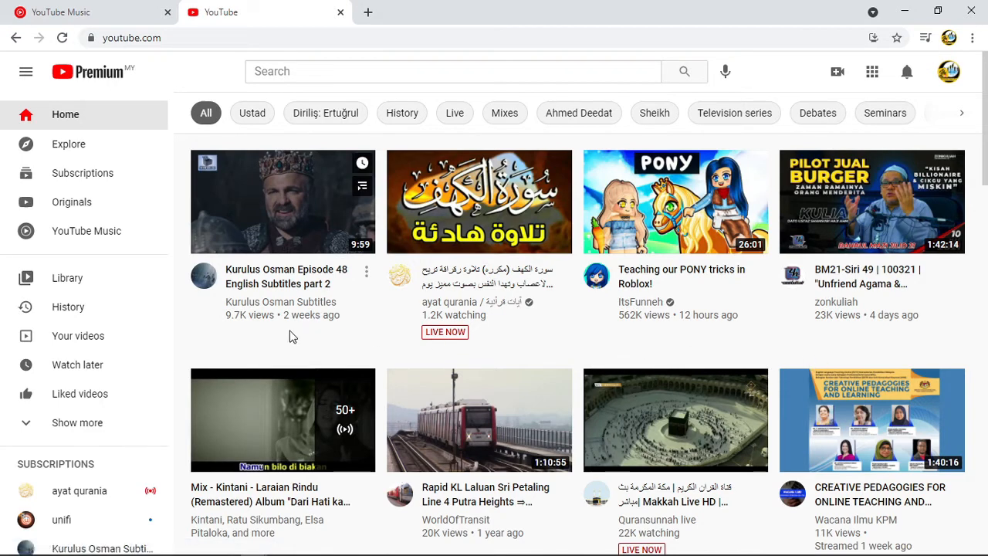
{"action": "mouse_move", "coordinate": [868, 379]}
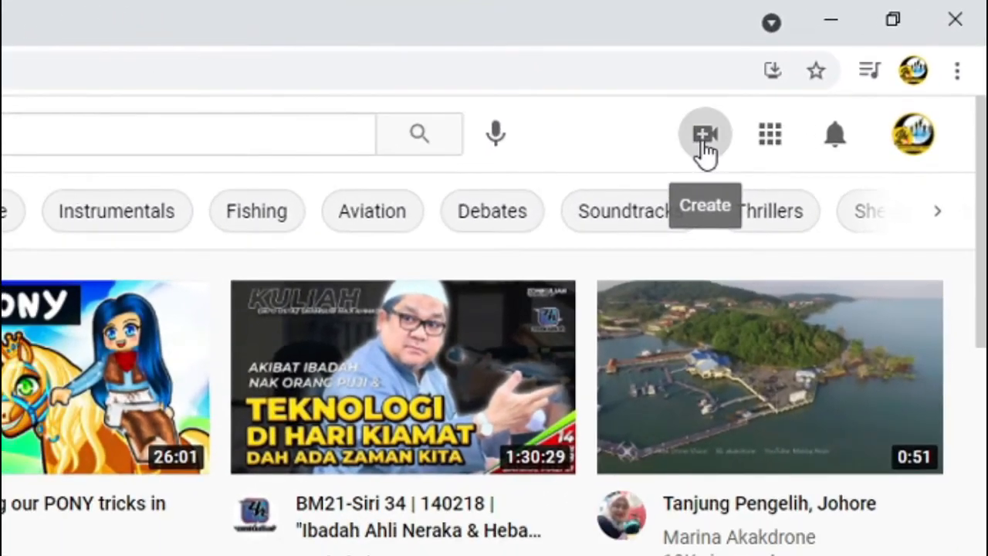
{"action": "left_click", "coordinate": [705, 139]}
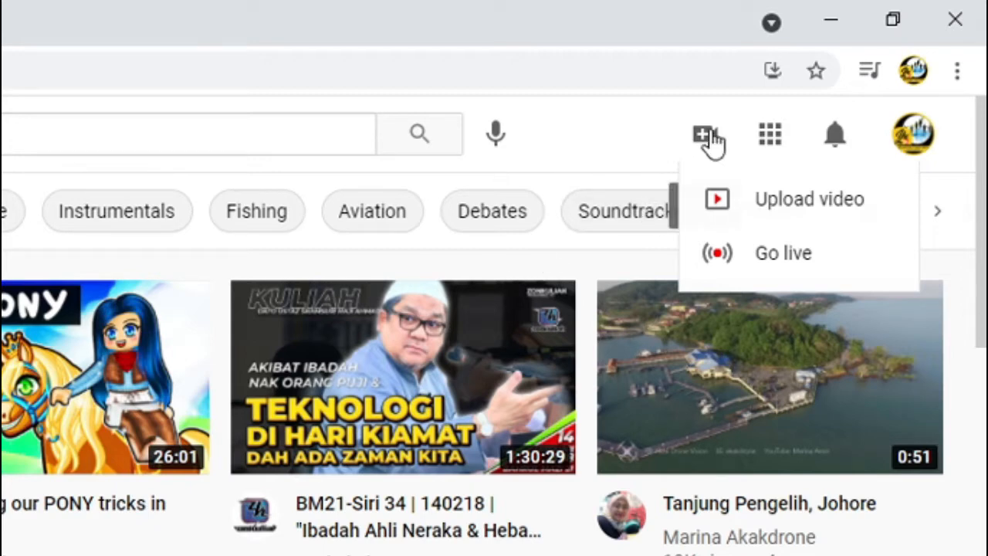
{"action": "left_click", "coordinate": [733, 219]}
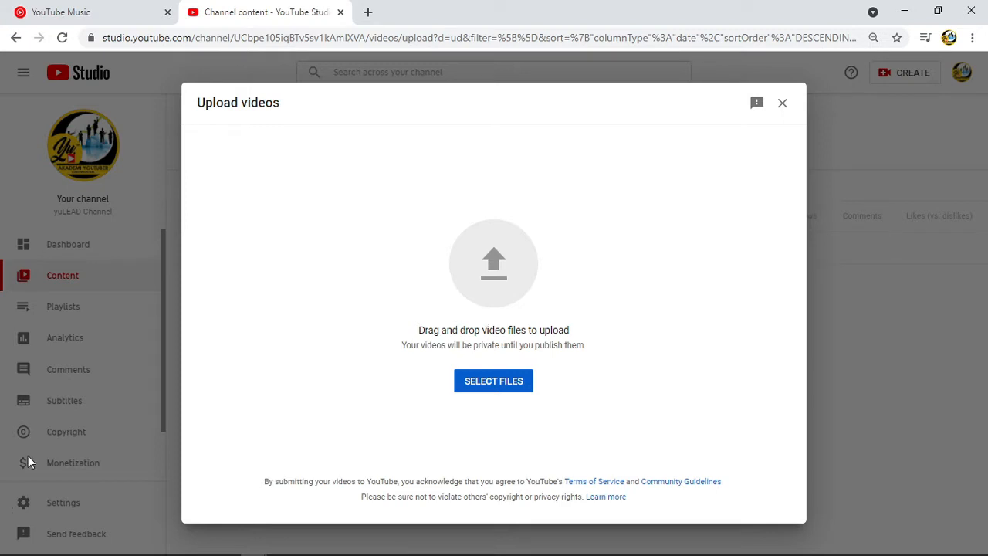
Upload the video file Salleha 2A.mp4 from the Salleha 2A folder inside Camtasia 2.
{"action": "left_click", "coordinate": [502, 387]}
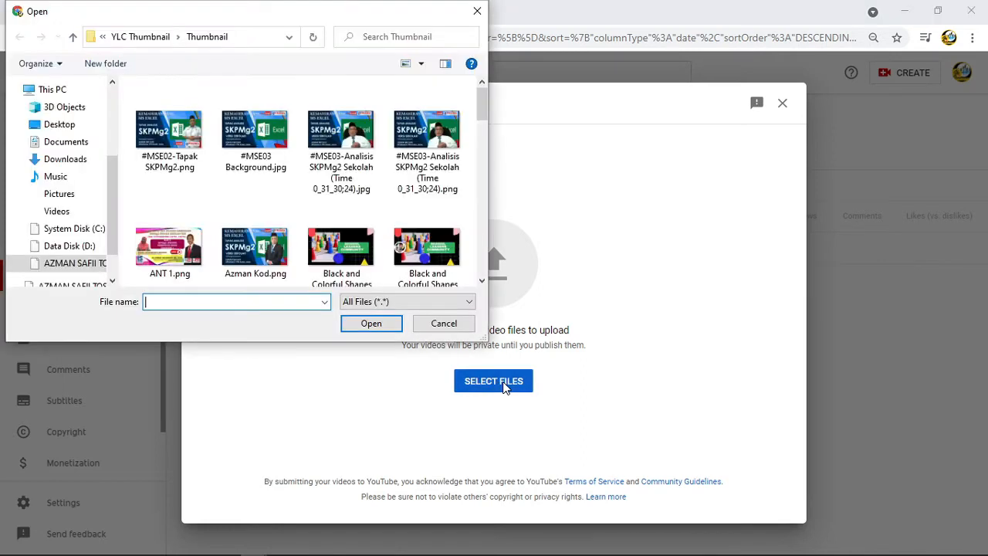
{"action": "left_click_drag", "start_coordinate": [108, 197], "coordinate": [110, 111]}
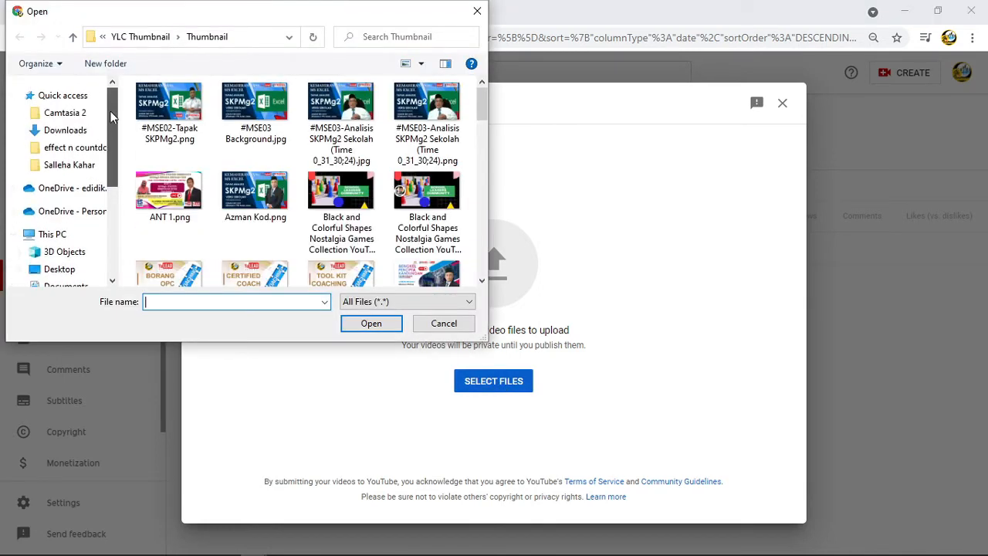
{"action": "left_click", "coordinate": [77, 97]}
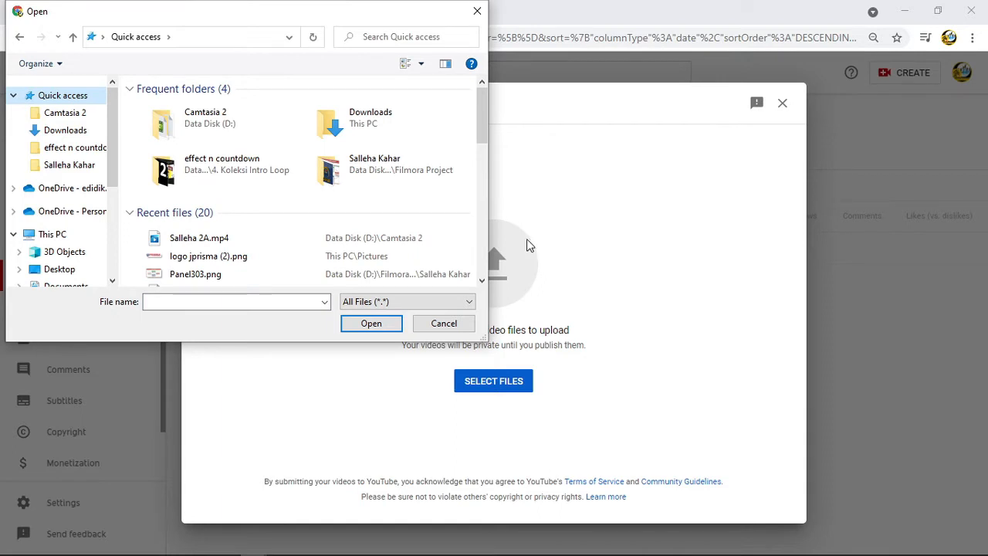
{"action": "left_click", "coordinate": [197, 241]}
{"action": "double_click", "coordinate": [197, 241]}
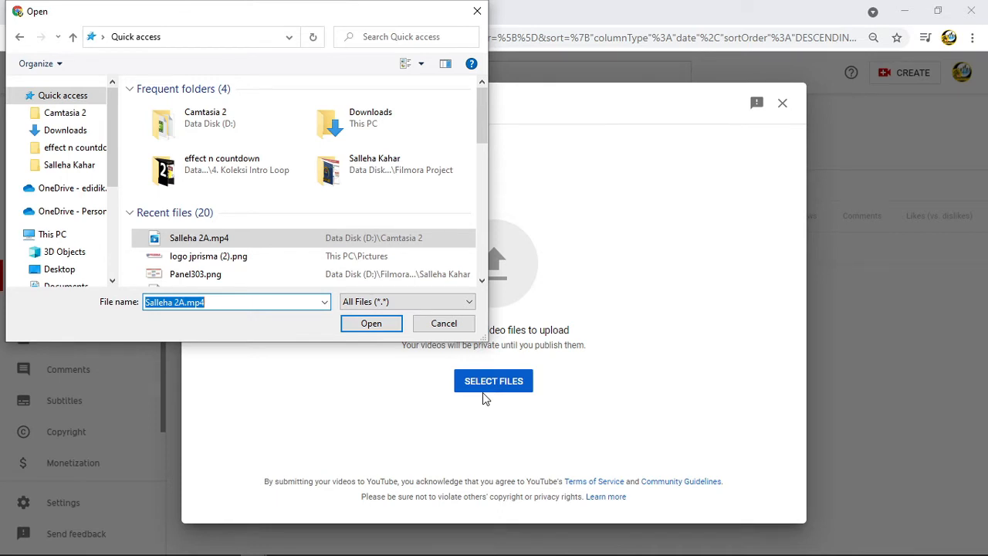
{"action": "double_click", "coordinate": [199, 133]}
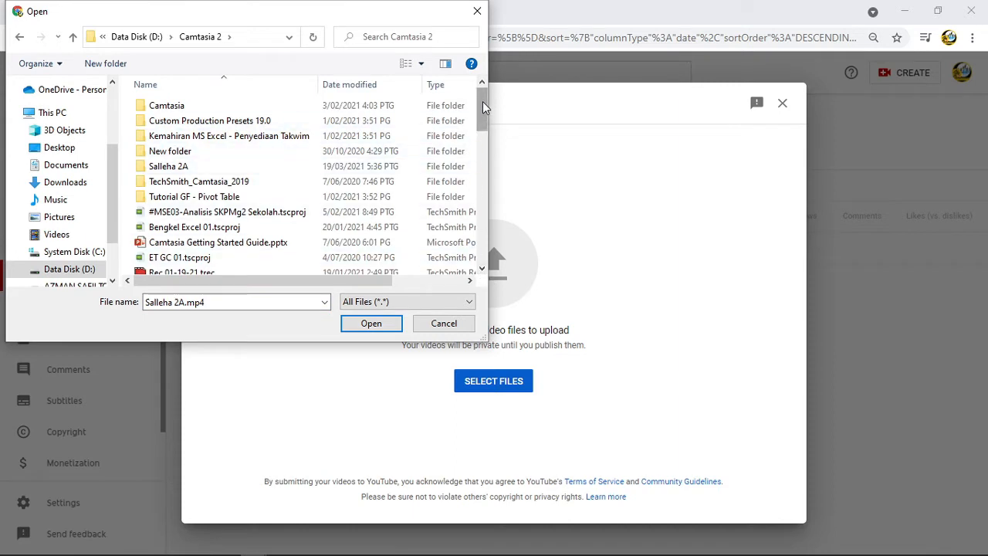
{"action": "double_click", "coordinate": [168, 166]}
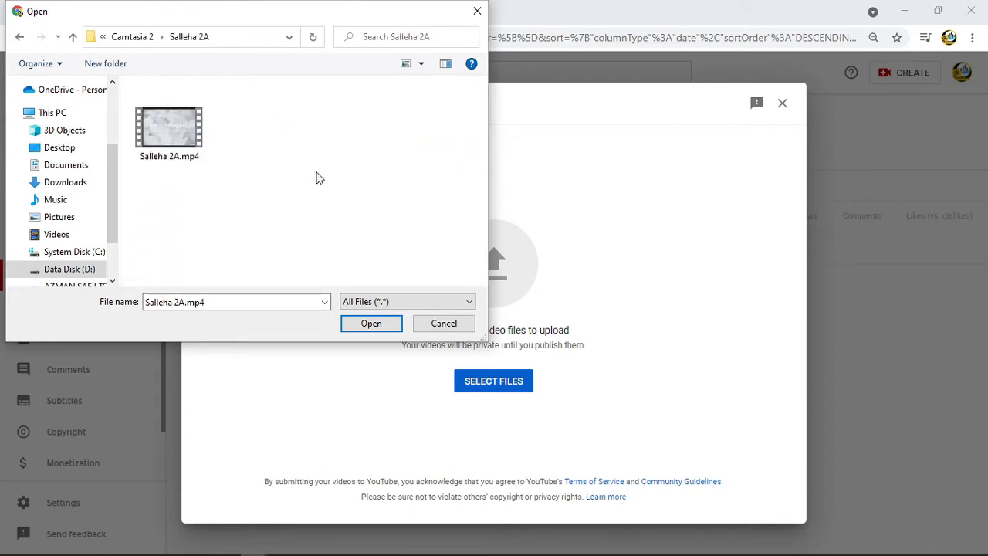
{"action": "left_click", "coordinate": [171, 141]}
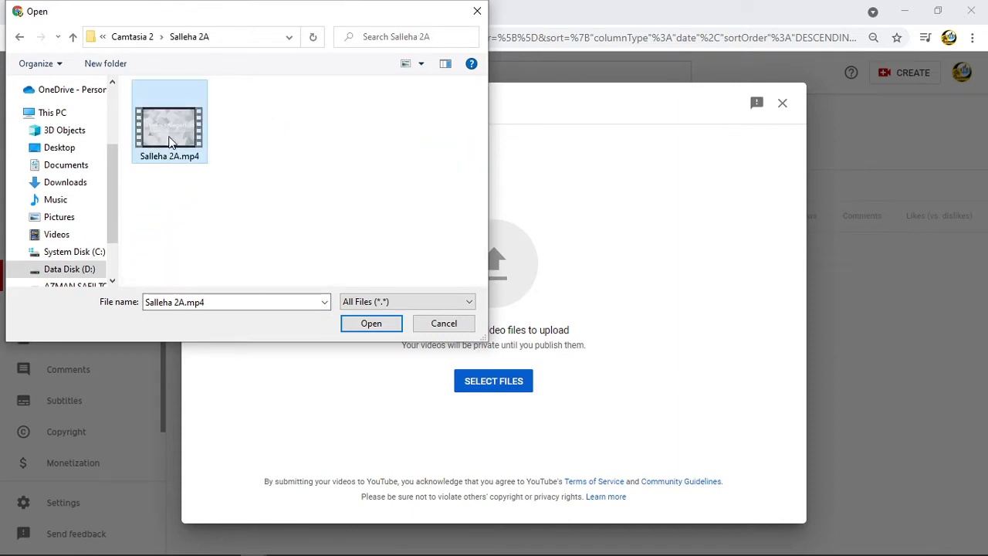
{"action": "left_click", "coordinate": [373, 324]}
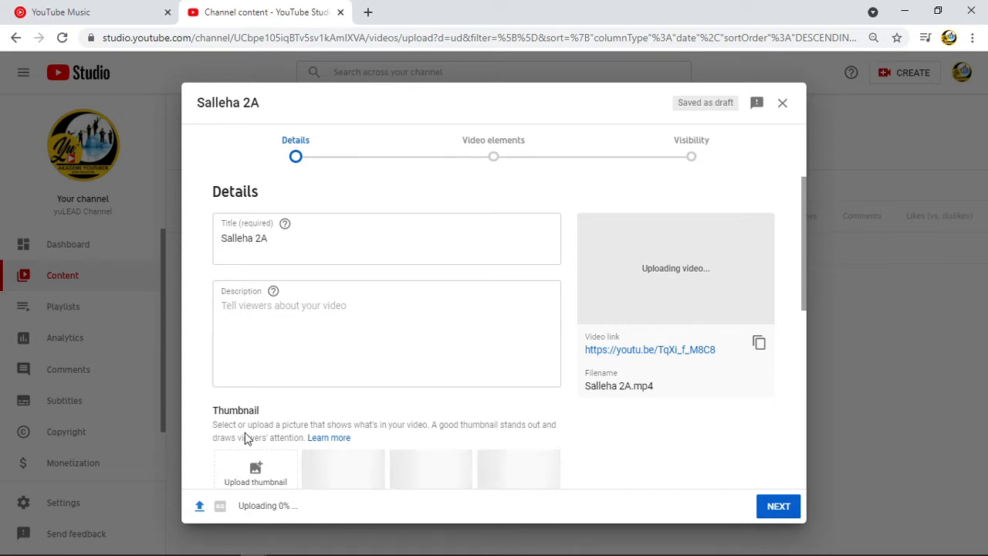
Replace the video title with "Cabaran Mengurus Kesejahteraan Psikologi Dalam Kalangan Warga Sekolah".
{"action": "scroll", "coordinate": [251, 456], "scroll_direction": "down", "scroll_amount": 4}
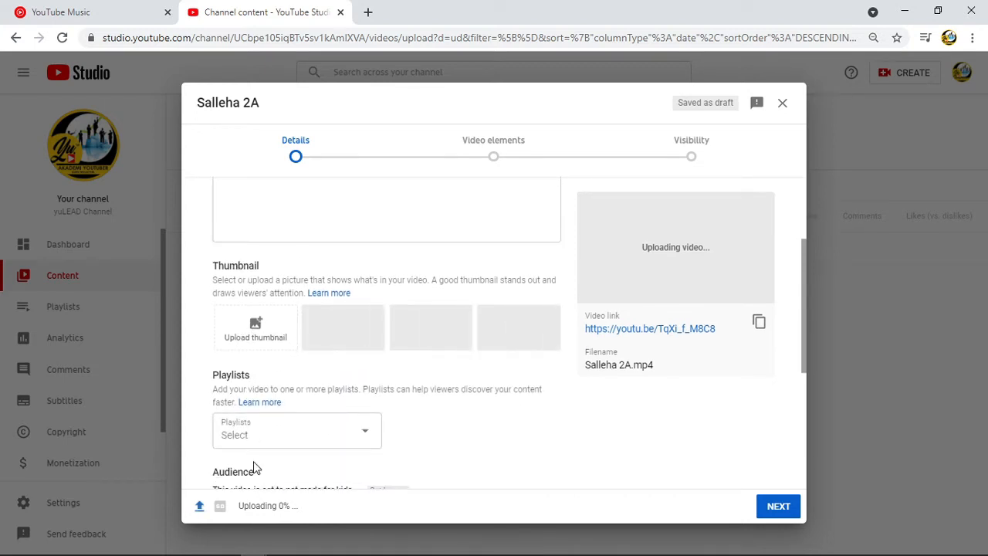
{"action": "scroll", "coordinate": [255, 467], "scroll_direction": "down", "scroll_amount": 2}
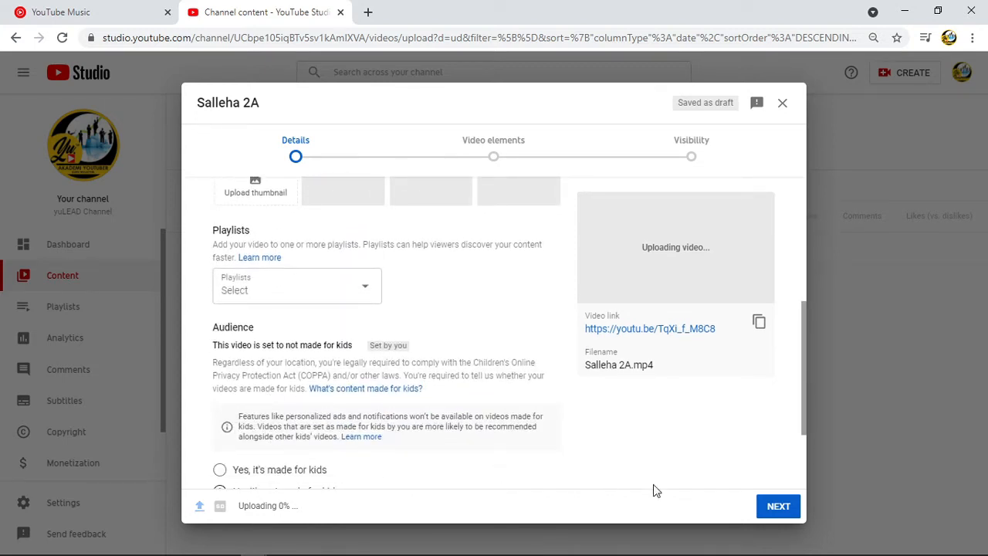
{"action": "scroll", "coordinate": [456, 419], "scroll_direction": "up", "scroll_amount": 4}
{"action": "left_click_drag", "start_coordinate": [359, 224], "coordinate": [351, 216]}
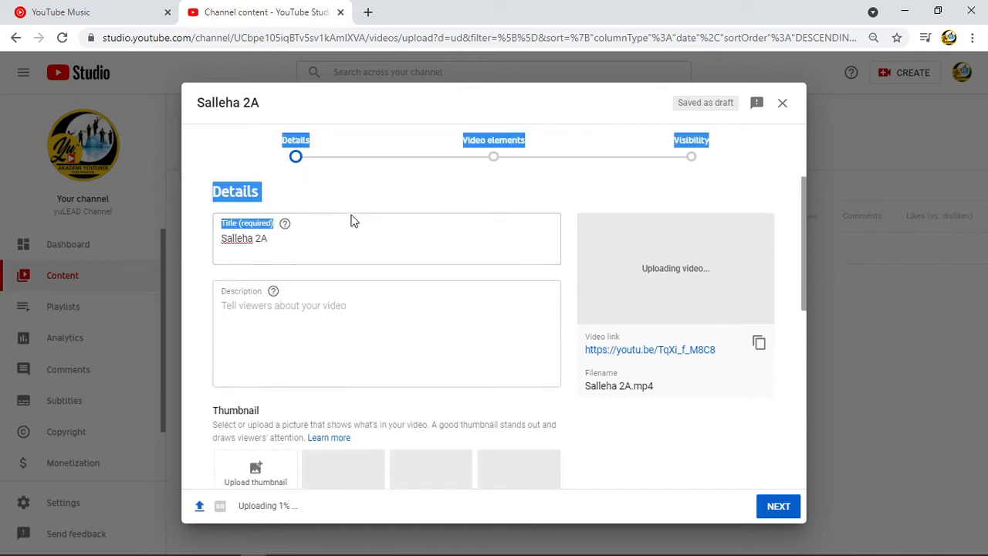
{"action": "left_click", "coordinate": [272, 239]}
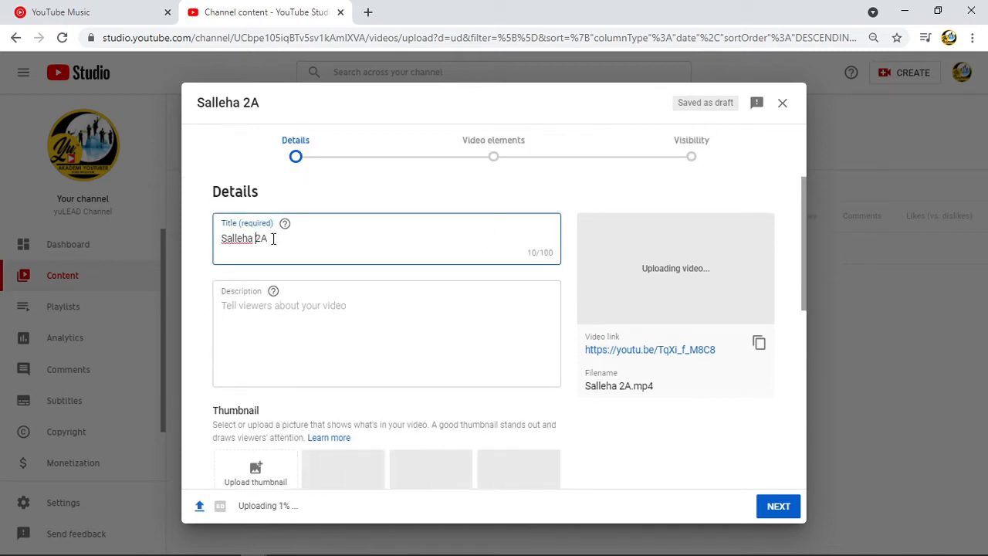
{"action": "left_click_drag", "start_coordinate": [267, 238], "coordinate": [223, 239]}
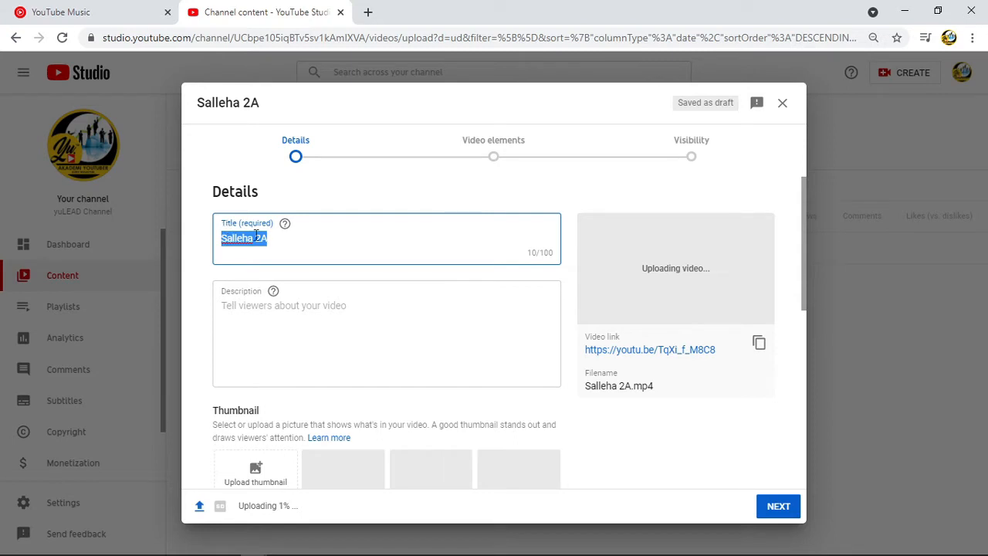
{"action": "mouse_move", "coordinate": [286, 225]}
{"action": "left_click", "coordinate": [282, 242]}
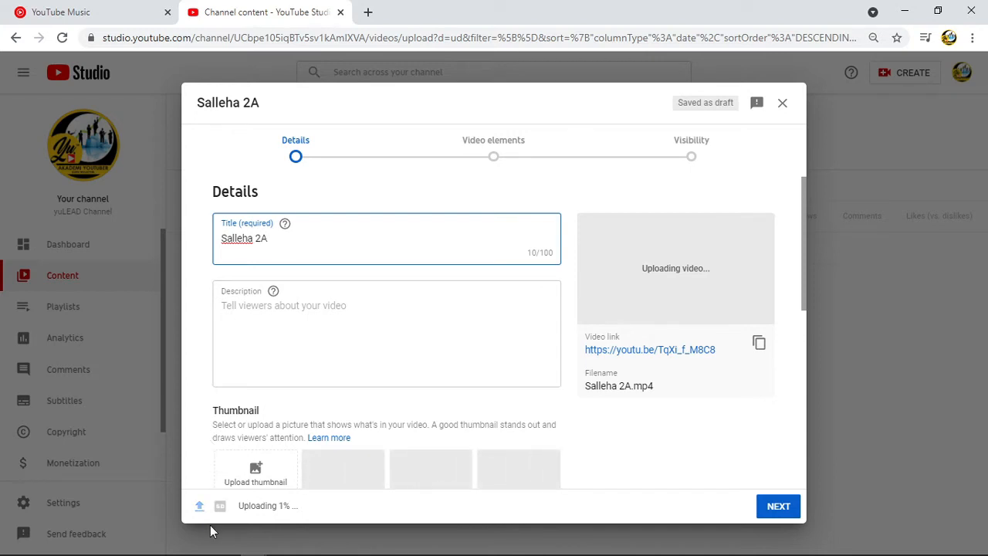
{"action": "mouse_move", "coordinate": [308, 546]}
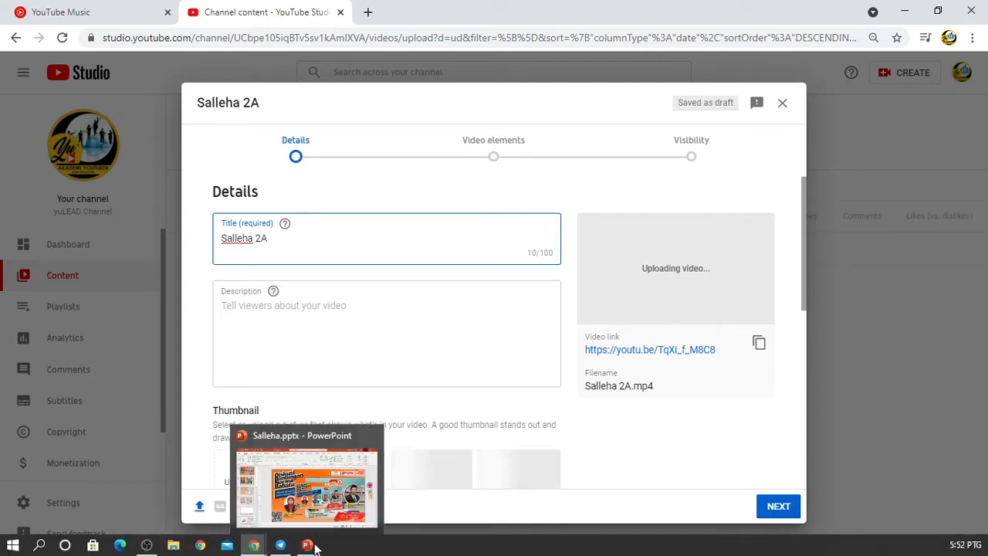
{"action": "triple_click", "coordinate": [351, 241]}
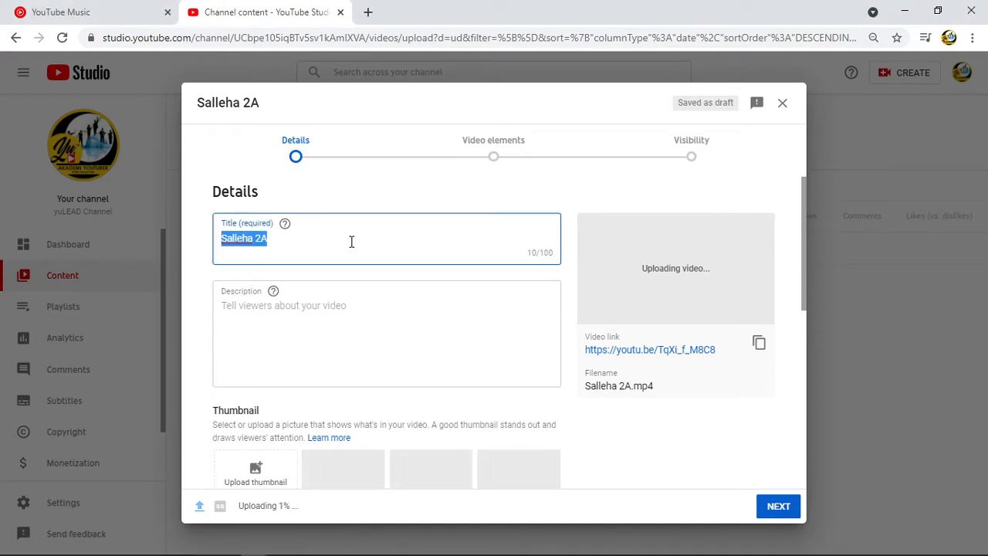
{"action": "type", "text": "Cabaran Mengurus Kesejahteraan Psikologi Dalam Kalangan Warga Sekolah"}
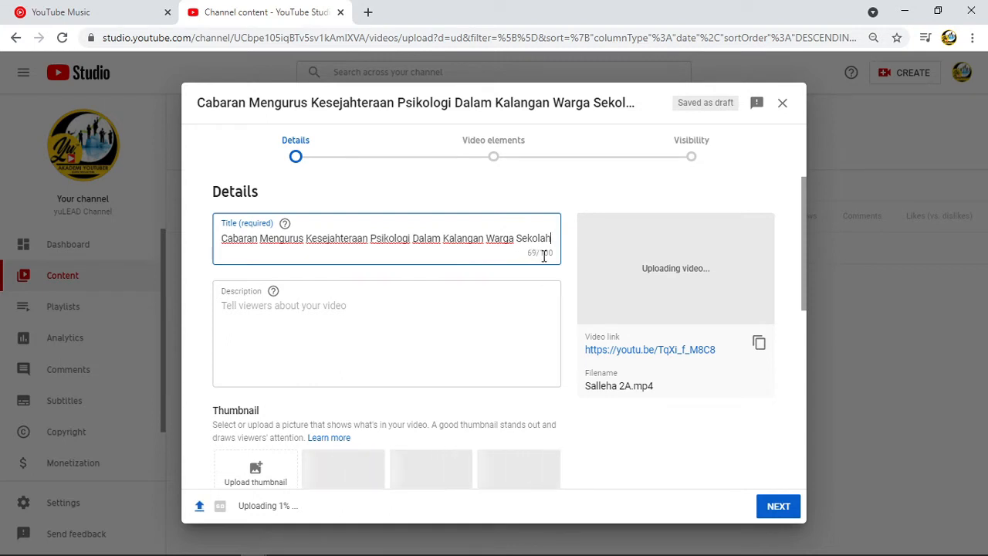
Enter the description "Sesi ini merupakan siri kedua daripada 3 siri Diskusi Bimbingan Norma Baharu yang dikelolakan oleh SIP+ Negeri Johor dengan kerjasama JPN Johor.".
{"action": "left_click", "coordinate": [231, 305]}
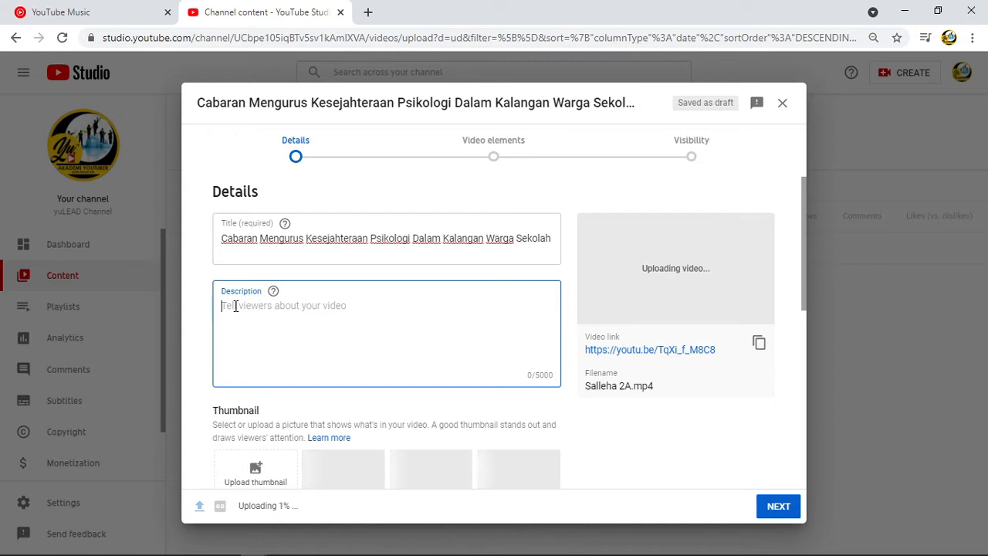
{"action": "left_click", "coordinate": [273, 292]}
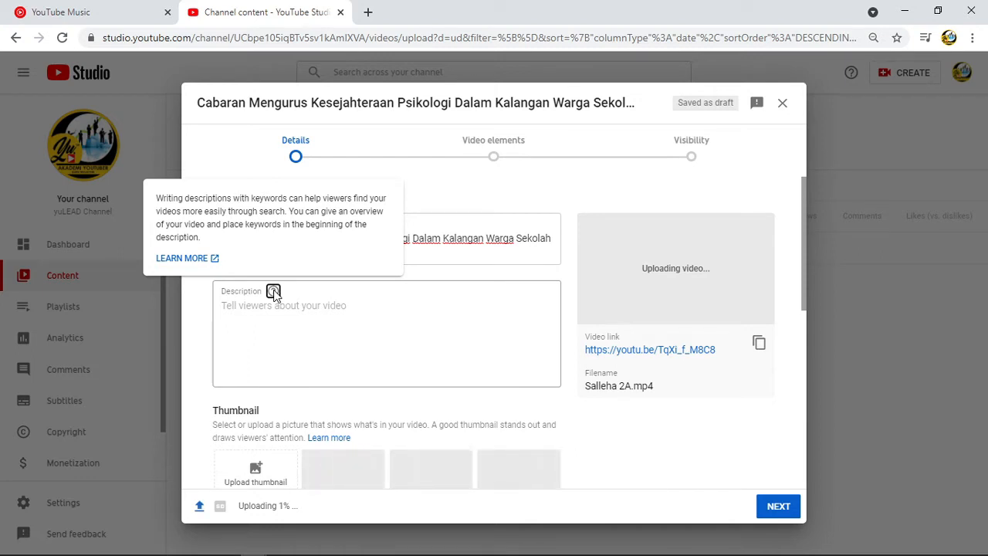
{"action": "left_click", "coordinate": [242, 307]}
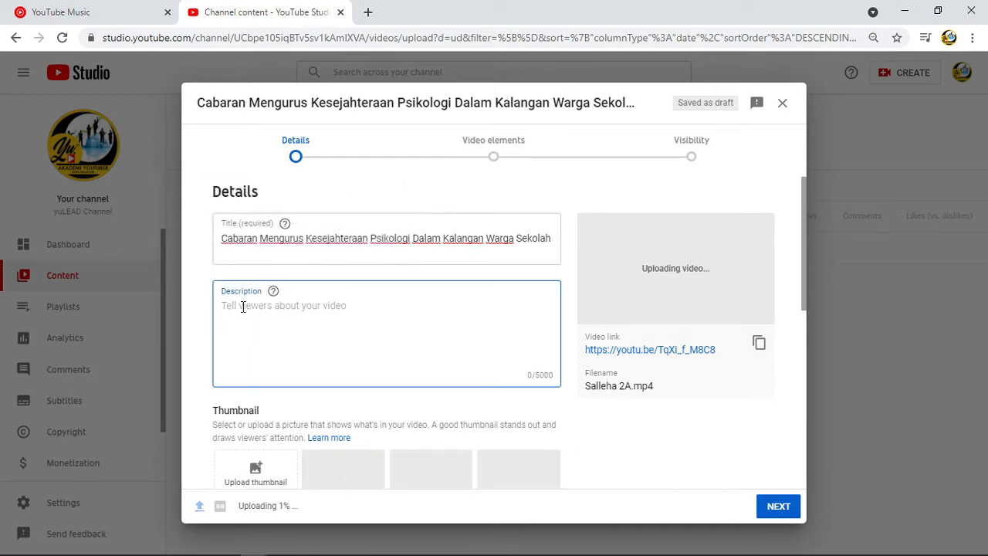
{"action": "type", "text": "Sesi "}
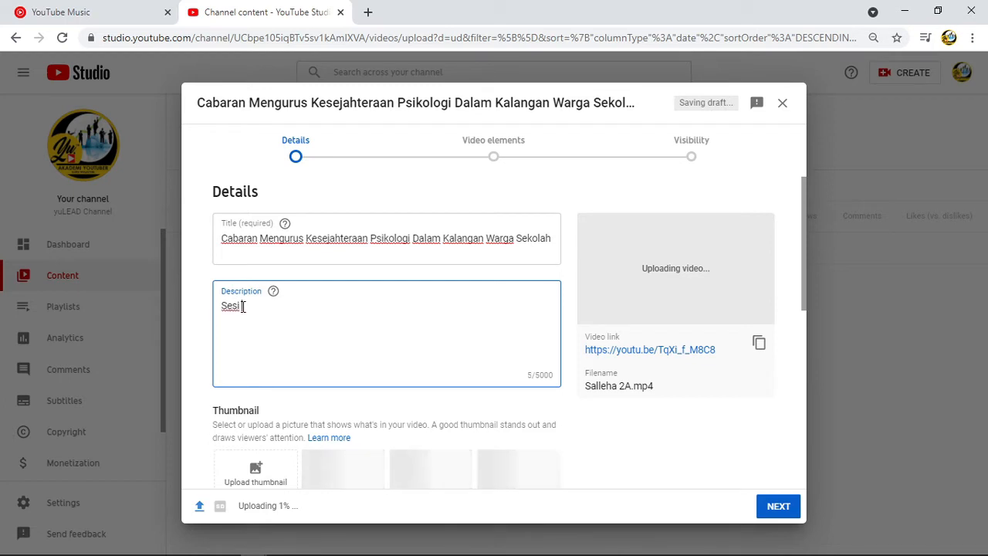
{"action": "type", "text": "ini"}
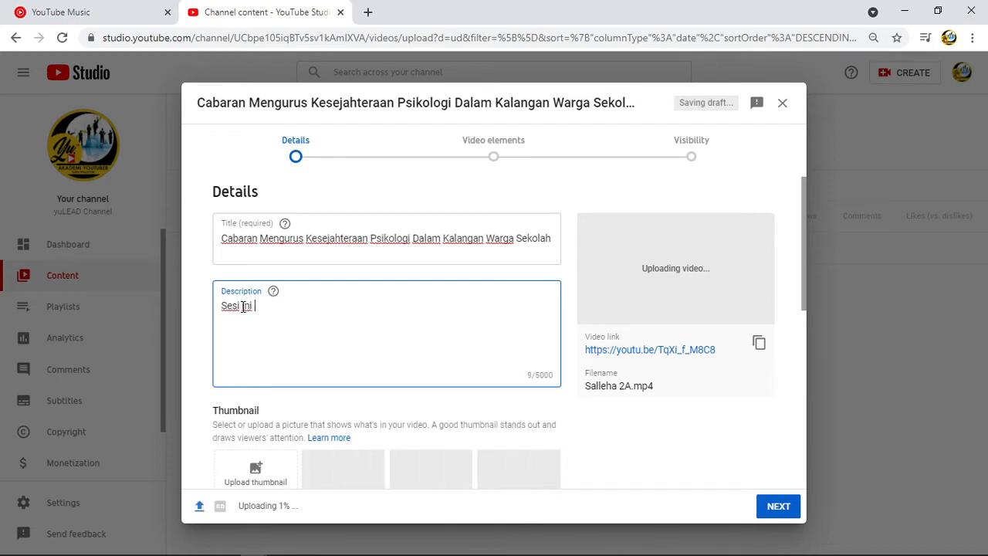
{"action": "type", "text": "merupakan pada siri Diskusi Bimbingan Norma Baharu yang dikelolakan oleh SIP+ Negeri Johor dengan kerjasama JPN Johor."}
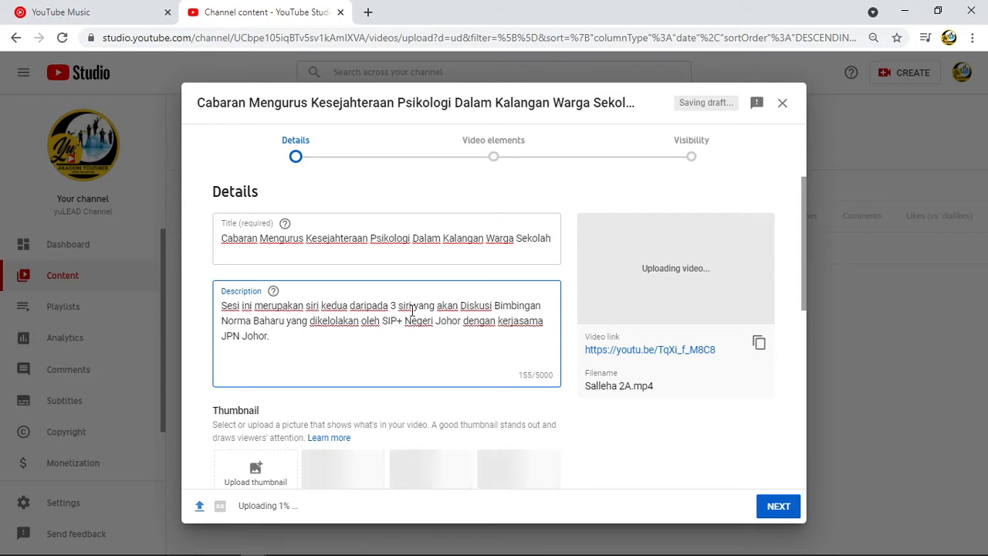
{"action": "key", "text": "BackSpace"}
{"action": "key", "text": "BackSpace"}
{"action": "key", "text": "BackSpace"}
{"action": "key", "text": "BackSpace"}
{"action": "key", "text": "BackSpace"}
{"action": "key", "text": "BackSpace"}
{"action": "key", "text": "BackSpace"}
{"action": "key", "text": "BackSpace"}
{"action": "key", "text": "BackSpace"}
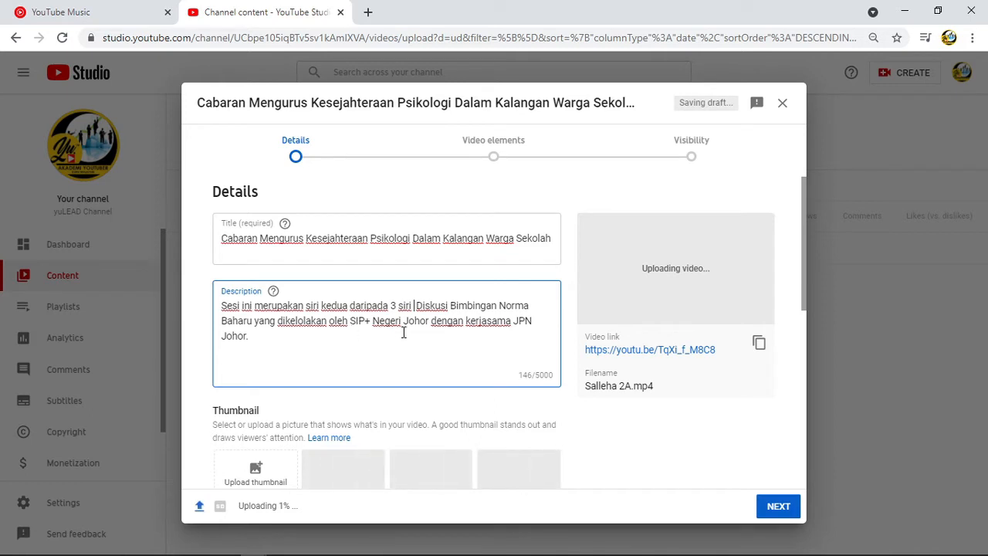
Append to the description "Pada siri yang kedua ini fokus yang dibincangkan ialah berkaitan Cabaran Mengurus Kesejahteraan Psikologi Dalam Kalangan Warga Sekolah.".
{"action": "left_click", "coordinate": [337, 340]}
{"action": "type", "text": "Pada siri yang kedua ini fokus yang dibincangkan ialah berkaitan Cabaran Mengurus Kesejahteraan Psikologi Dalam Kalangan Warga Sekolah"}
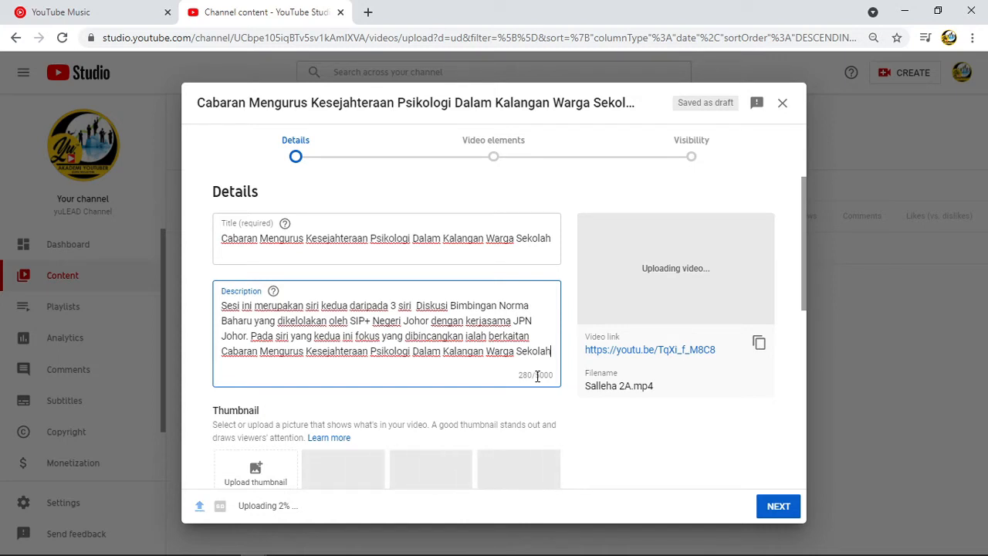
{"action": "type", "text": "."}
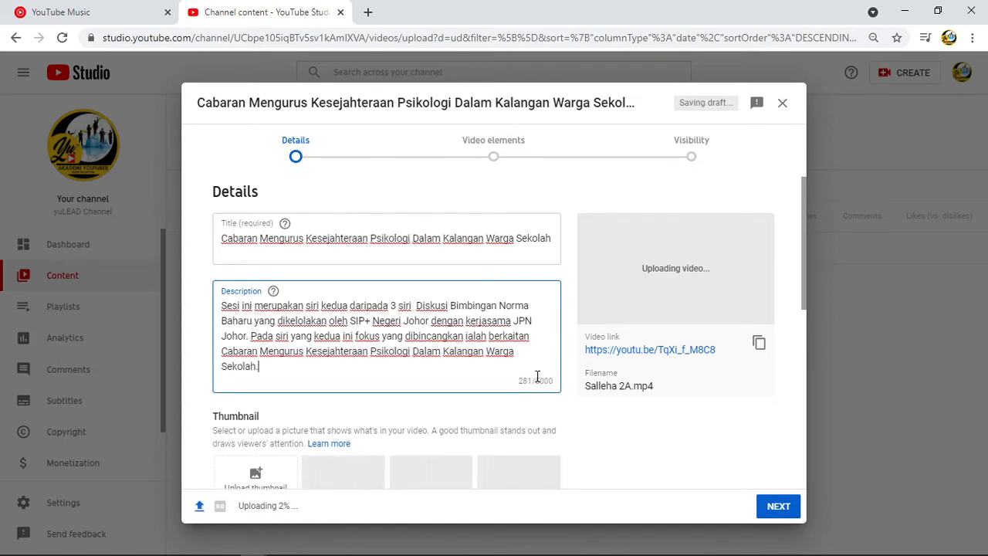
Upload Salleha Siri 2.png from the recent files as the video's custom thumbnail.
{"action": "scroll", "coordinate": [391, 426], "scroll_direction": "down", "scroll_amount": 3}
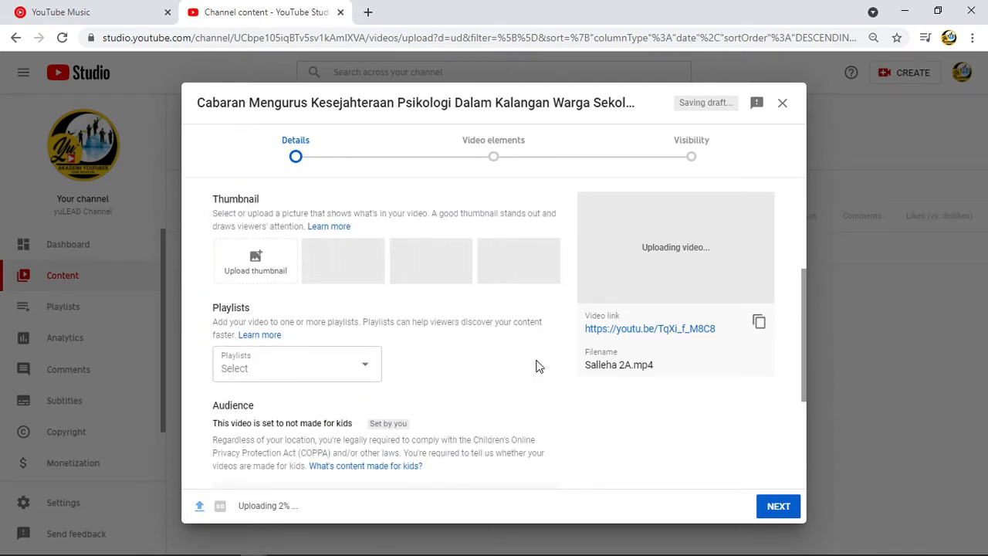
{"action": "scroll", "coordinate": [489, 378], "scroll_direction": "up", "scroll_amount": 1}
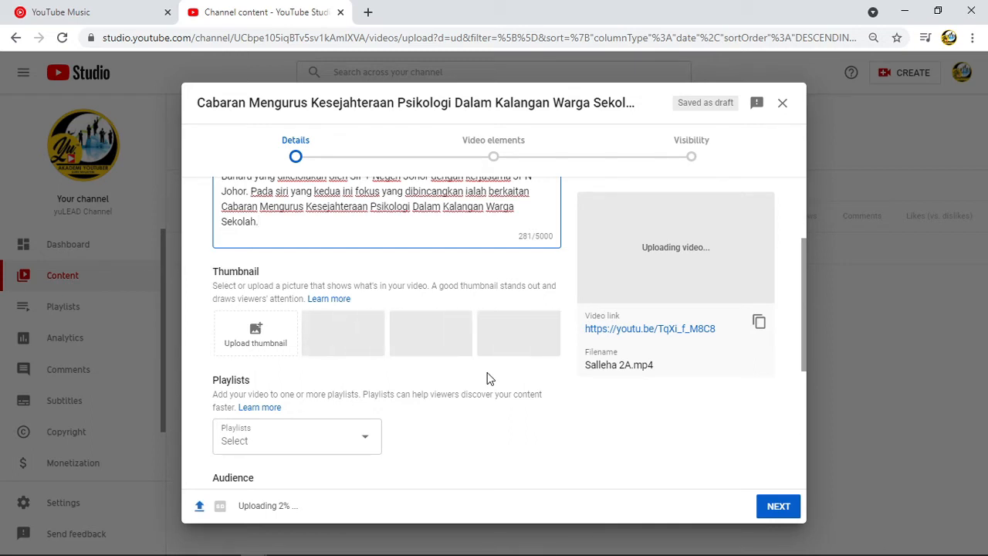
{"action": "left_click", "coordinate": [254, 334]}
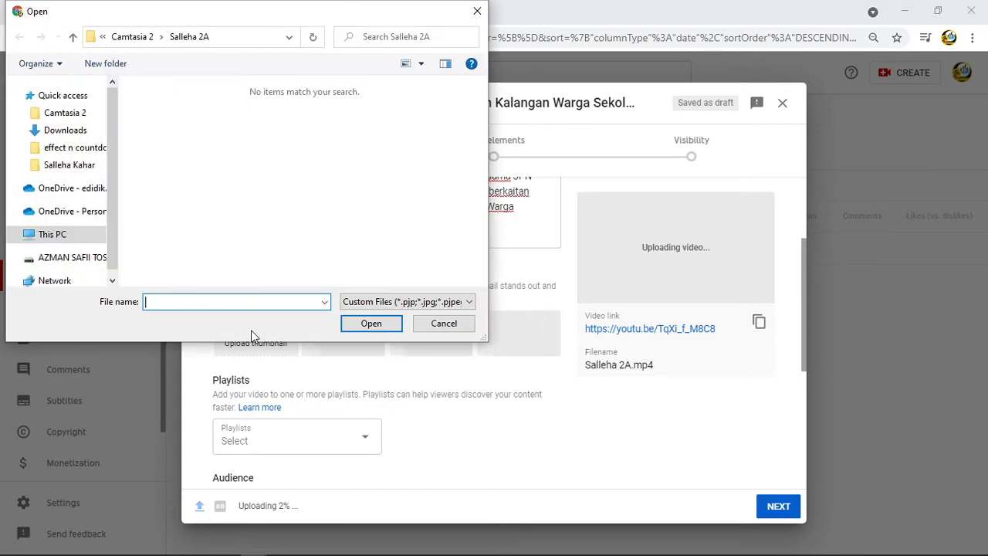
{"action": "left_click_drag", "start_coordinate": [113, 221], "coordinate": [108, 122]}
{"action": "left_click", "coordinate": [62, 95]}
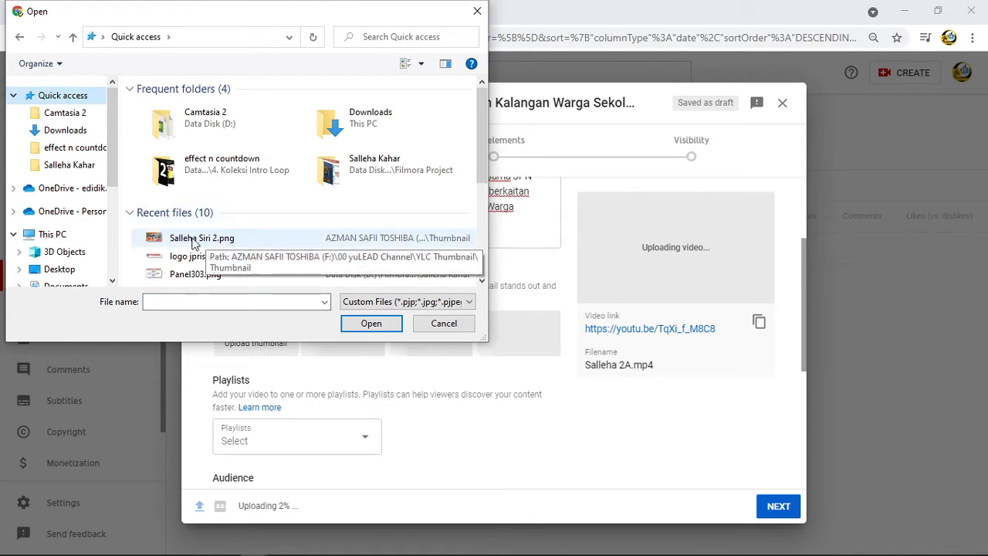
{"action": "left_click", "coordinate": [258, 241]}
{"action": "left_click", "coordinate": [371, 323]}
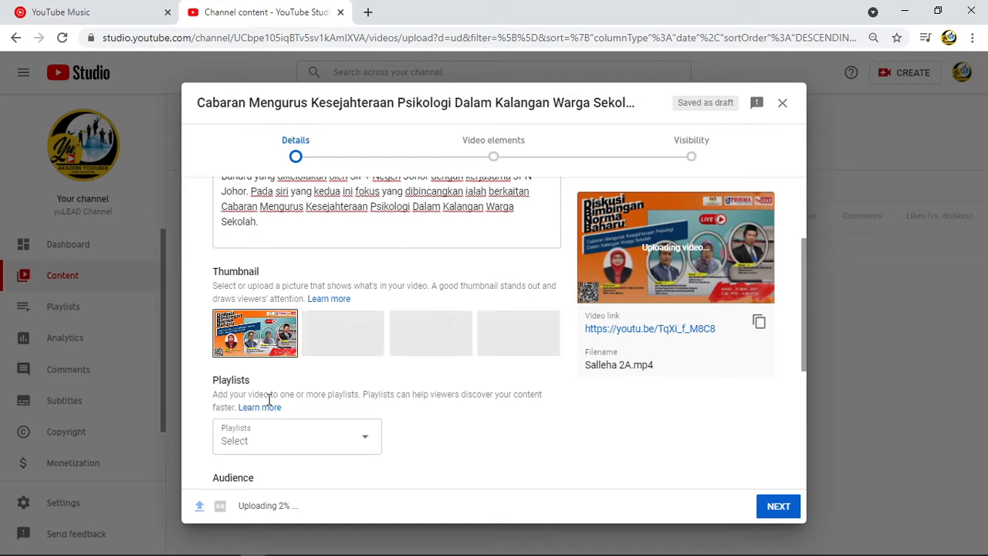
Add the video to the Kepemimpinan playlist.
{"action": "left_click", "coordinate": [367, 440]}
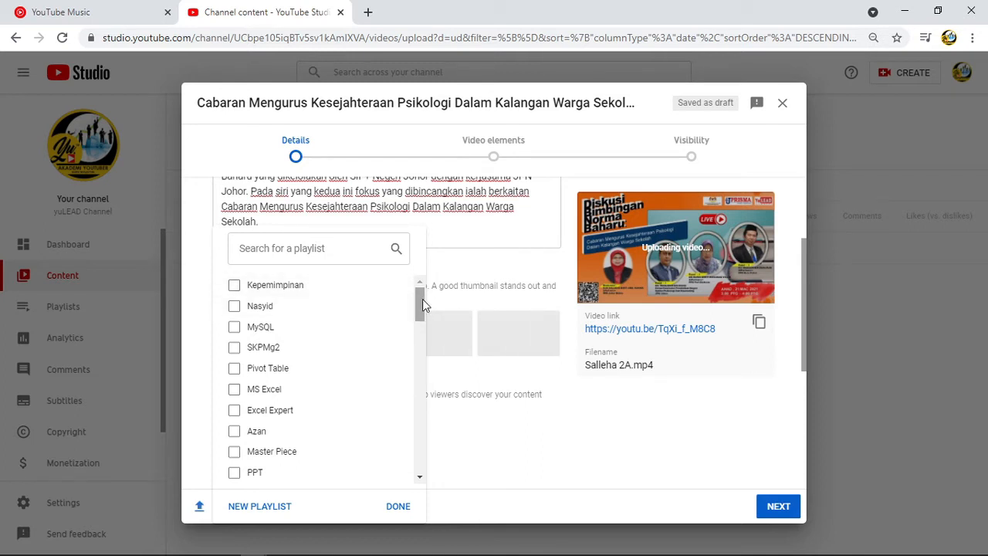
{"action": "left_click", "coordinate": [234, 286]}
{"action": "left_click_drag", "start_coordinate": [421, 298], "coordinate": [416, 461]}
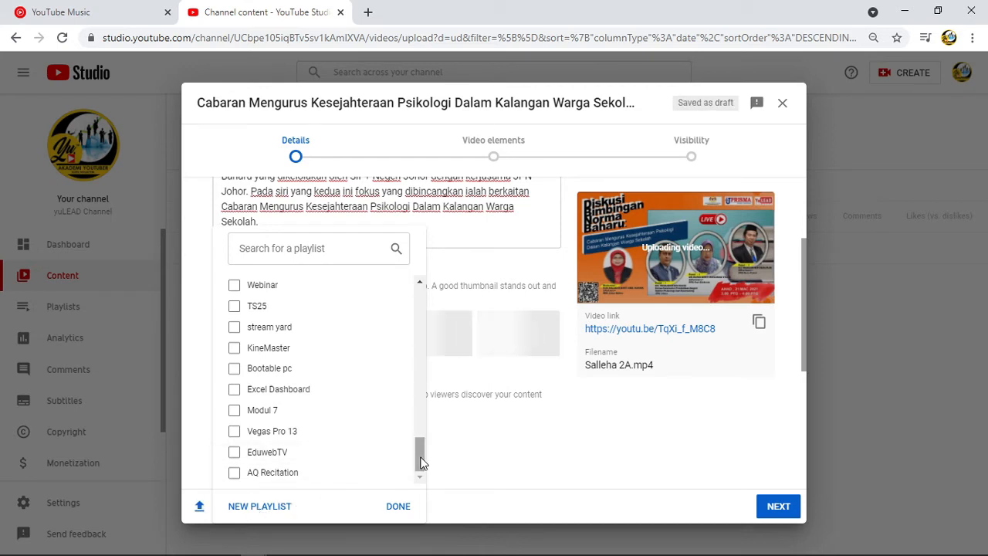
{"action": "left_click_drag", "start_coordinate": [422, 462], "coordinate": [420, 298]}
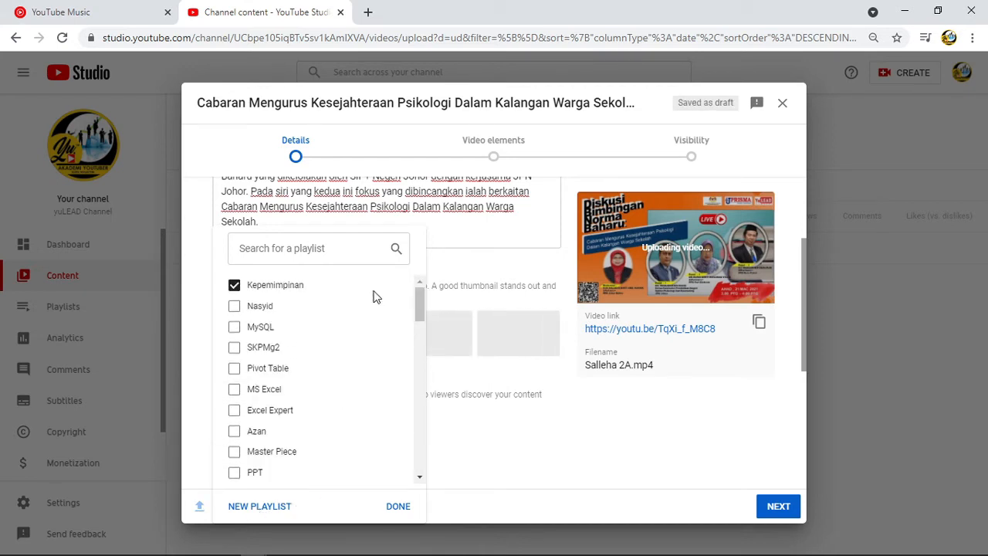
{"action": "left_click", "coordinate": [405, 506]}
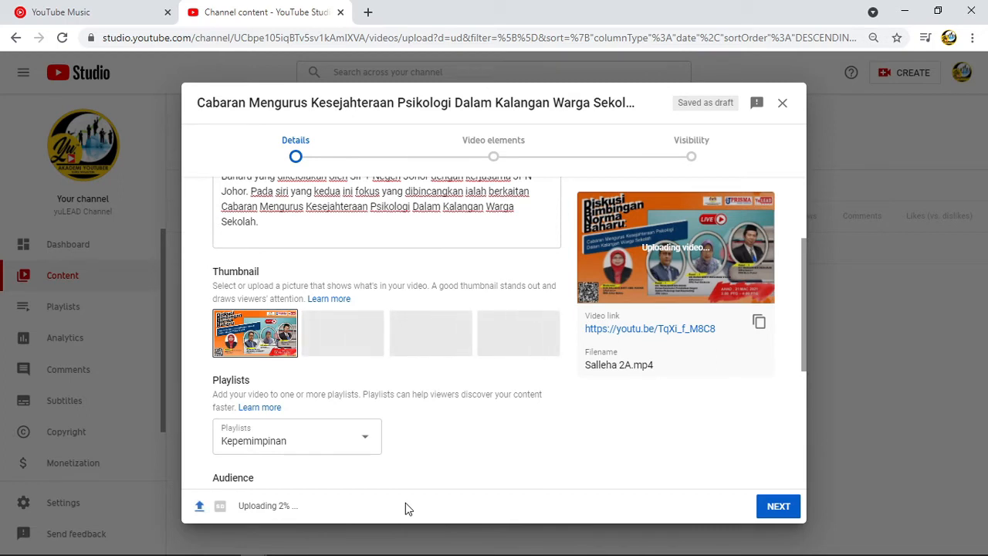
Review the made-for-kids audience setting and expand the advanced age restriction options to examine them.
{"action": "scroll", "coordinate": [394, 408], "scroll_direction": "down", "scroll_amount": 3}
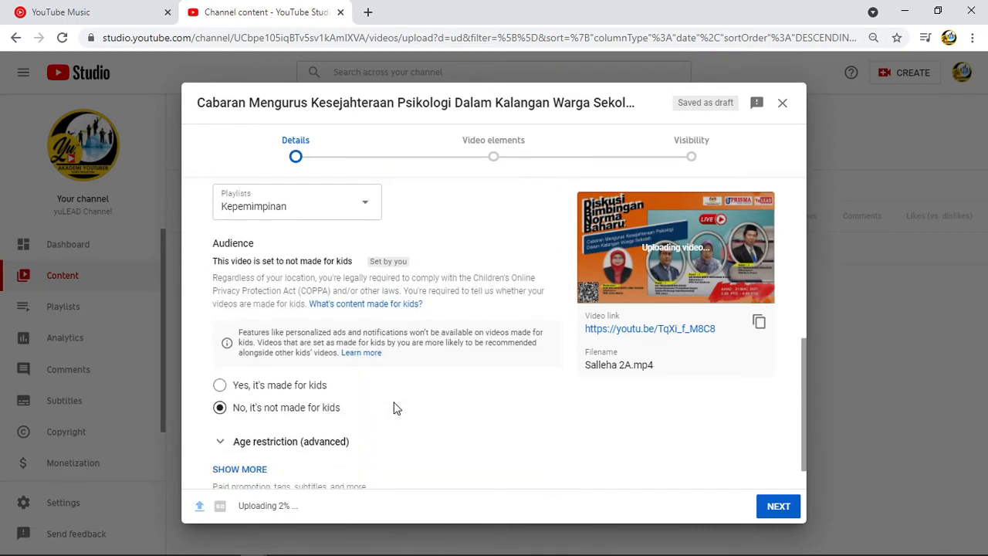
{"action": "scroll", "coordinate": [394, 408], "scroll_direction": "down", "scroll_amount": 1}
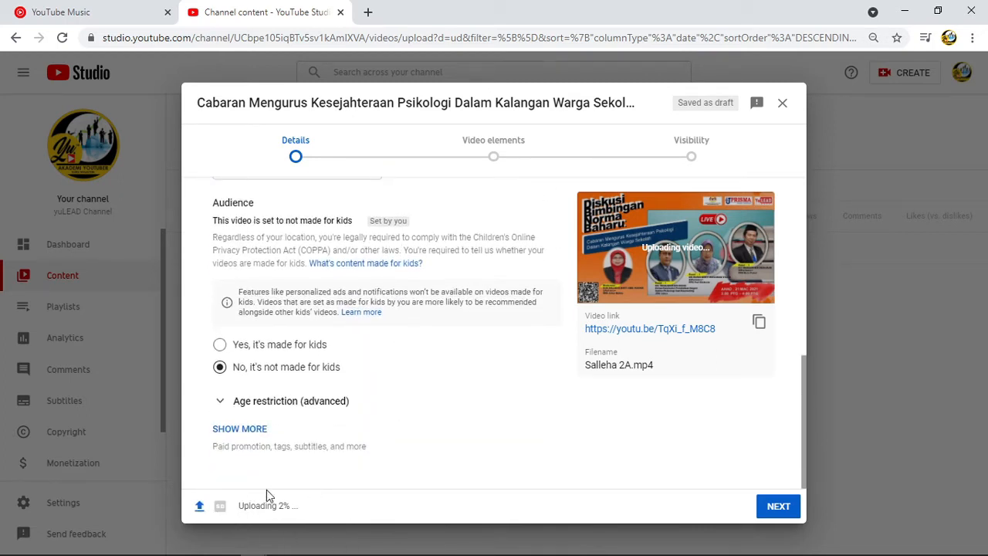
{"action": "mouse_move", "coordinate": [223, 513]}
{"action": "scroll", "coordinate": [347, 394], "scroll_direction": "up", "scroll_amount": 2}
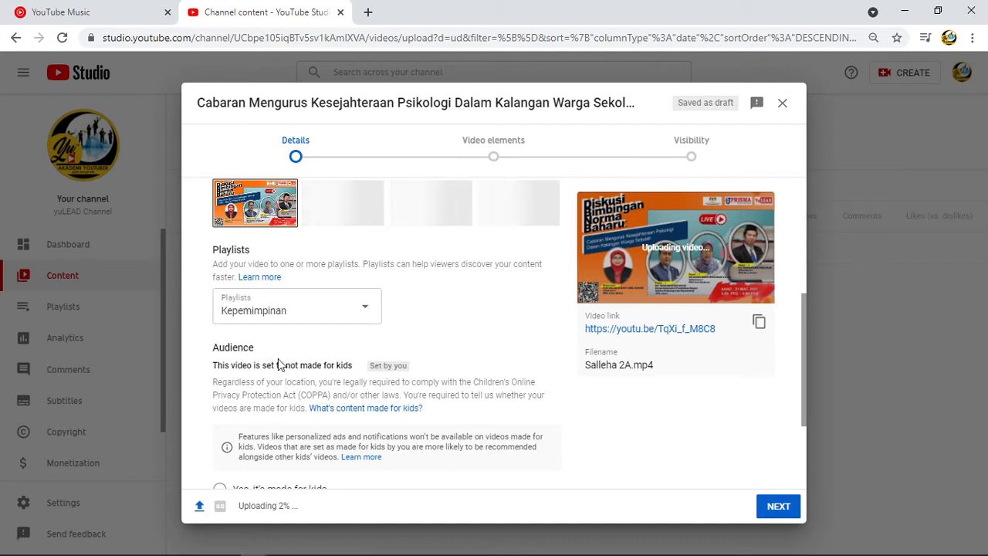
{"action": "scroll", "coordinate": [268, 371], "scroll_direction": "down", "scroll_amount": 2}
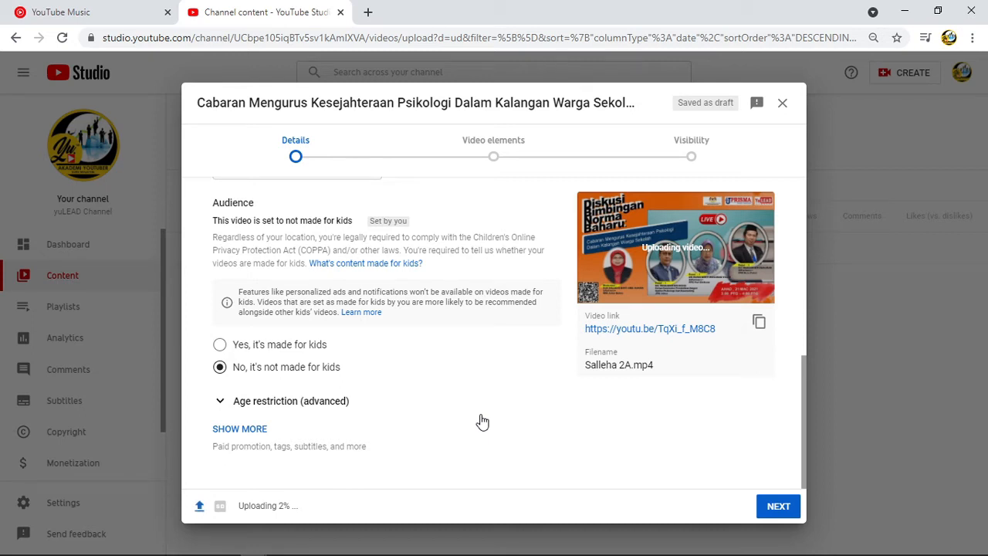
{"action": "left_click", "coordinate": [220, 403]}
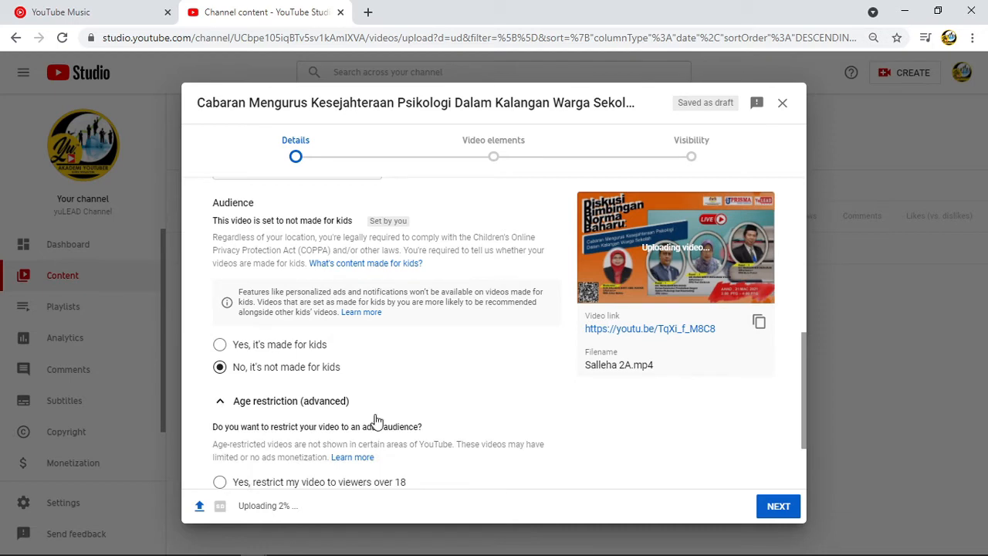
{"action": "scroll", "coordinate": [464, 424], "scroll_direction": "down", "scroll_amount": 2}
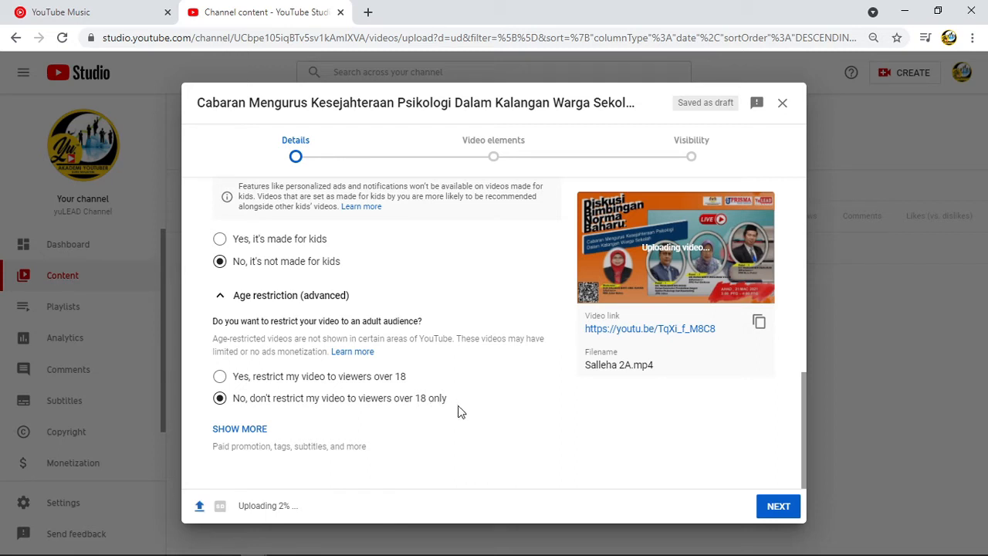
Reveal the additional video details and add the tags "Norma baharu" and "kepemimpinan".
{"action": "left_click", "coordinate": [253, 438]}
{"action": "scroll", "coordinate": [495, 436], "scroll_direction": "down", "scroll_amount": 3}
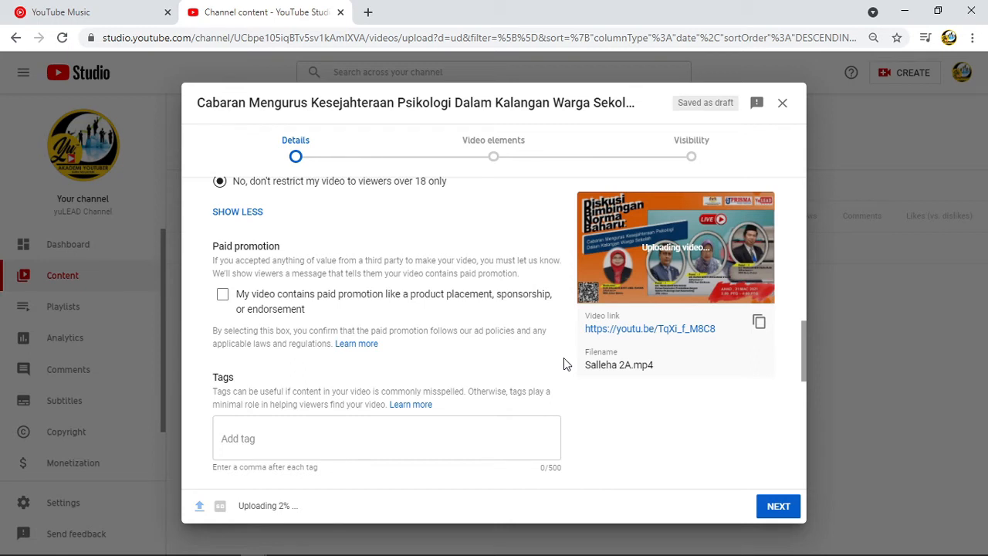
{"action": "left_click", "coordinate": [225, 439]}
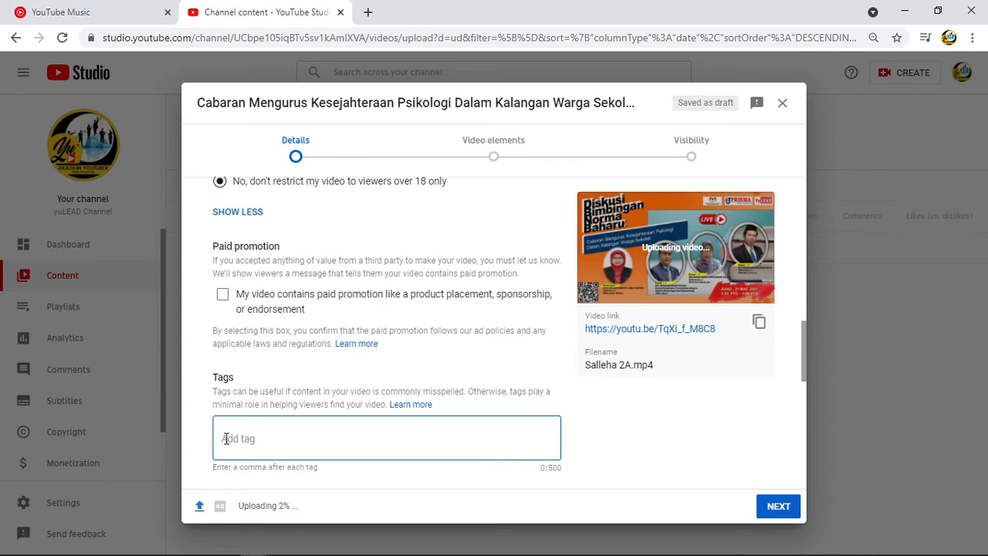
{"action": "type", "text": "Norma baharu"}
{"action": "key", "text": "comma"}
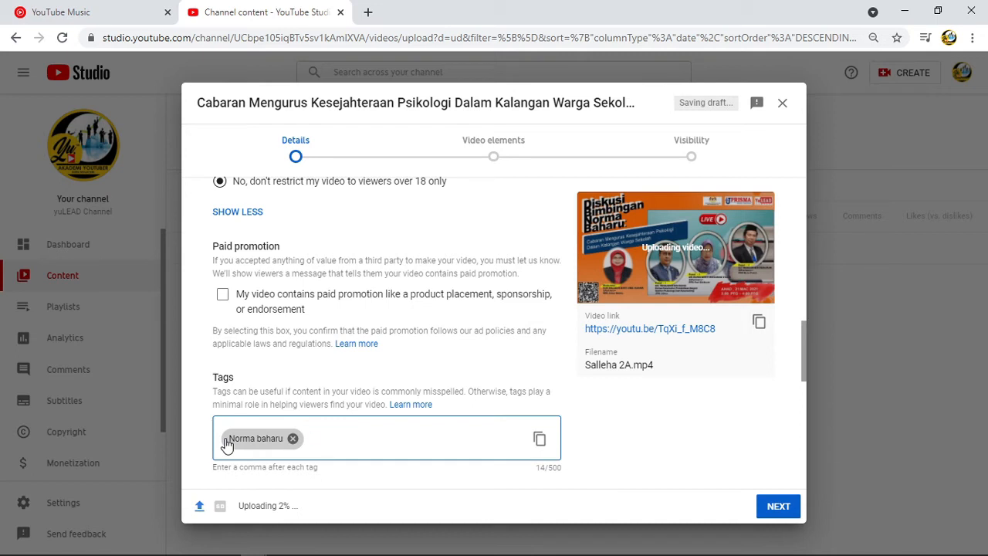
{"action": "type", "text": "kepemimpinan"}
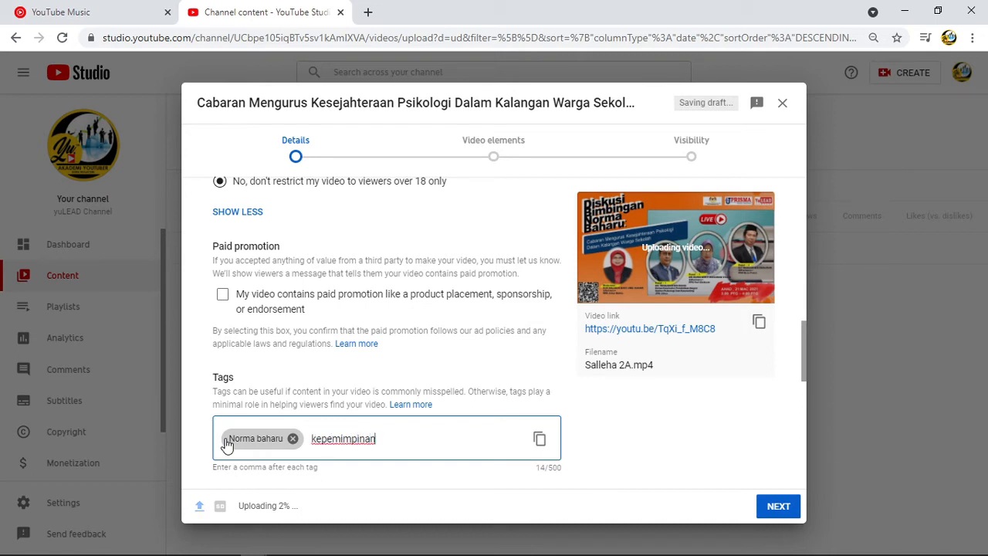
{"action": "key", "text": "comma"}
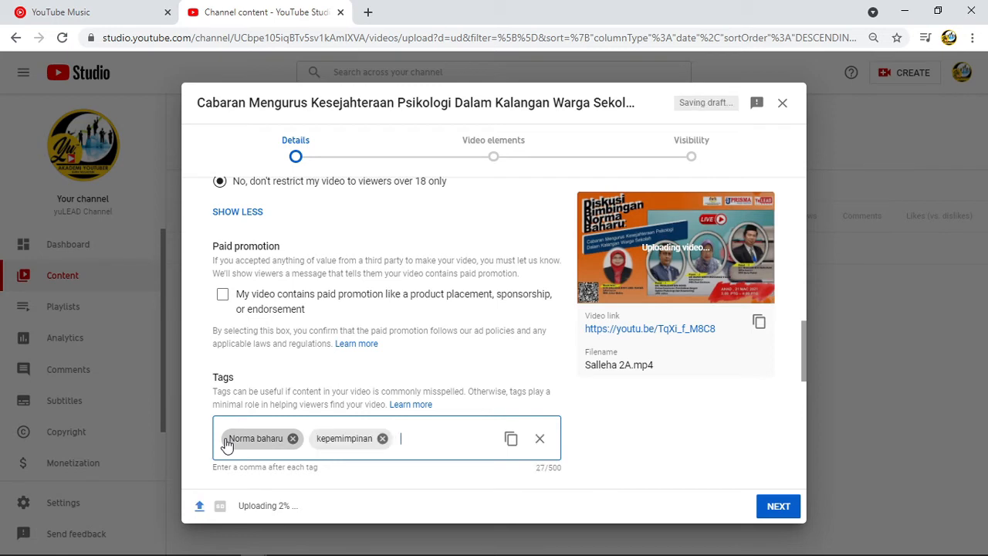
Add the tags "pemimpin", "kepimpinan", "Ledership" and "Covid19", and enter "Covid 19" as one more tag.
{"action": "type", "text": "pemimpin"}
{"action": "key", "text": "comma"}
{"action": "type", "text": "kepimpinan"}
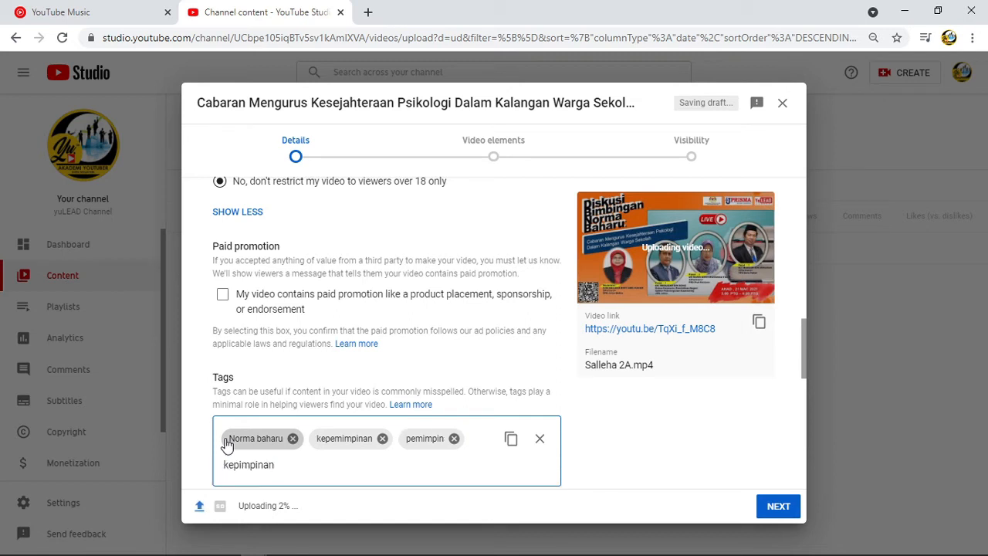
{"action": "key", "text": "comma"}
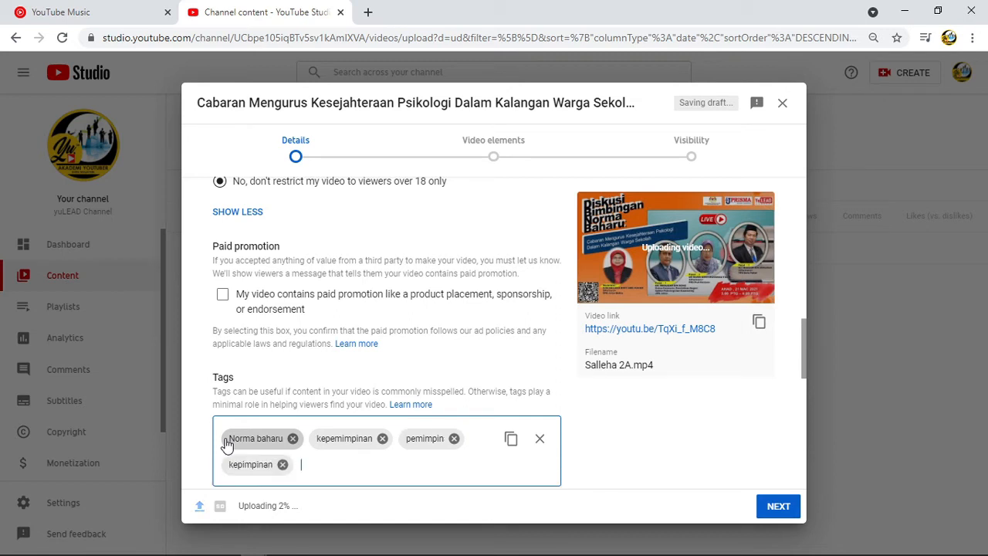
{"action": "type", "text": "Ledership"}
{"action": "key", "text": "comma"}
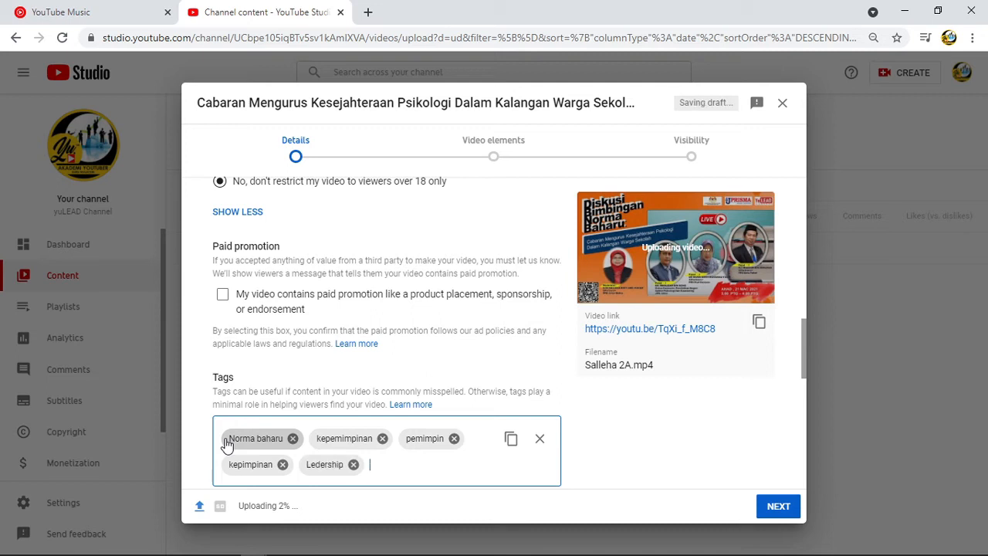
{"action": "type", "text": "Covid19"}
{"action": "key", "text": "comma"}
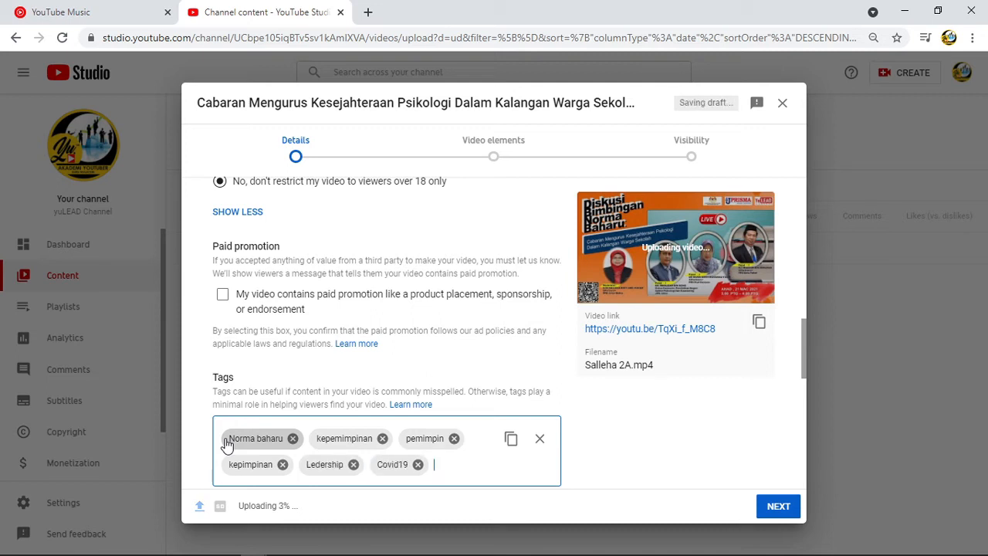
{"action": "type", "text": "Covid 19"}
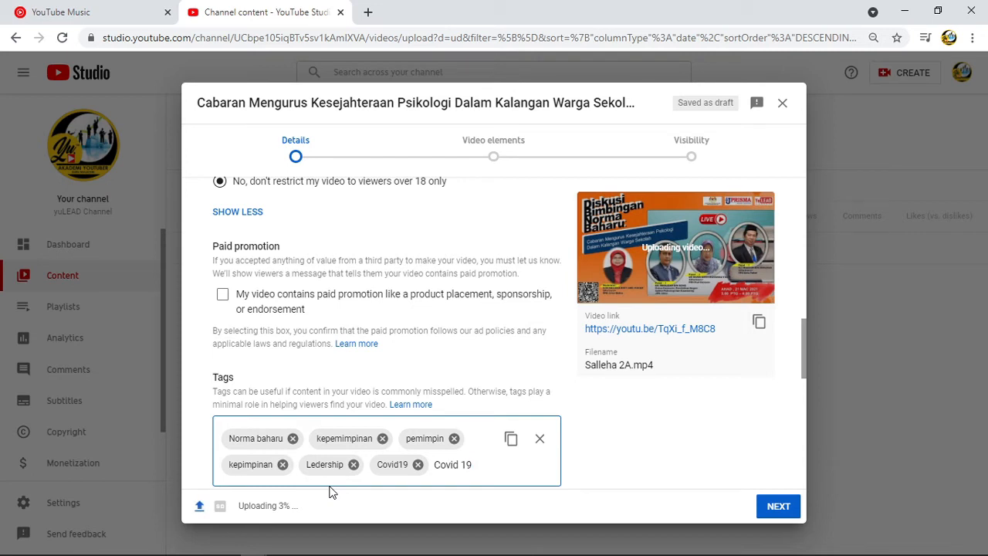
Proceed from the details past the video elements stage to the visibility settings without adding an end screen or cards.
{"action": "scroll", "coordinate": [701, 452], "scroll_direction": "up", "scroll_amount": 2}
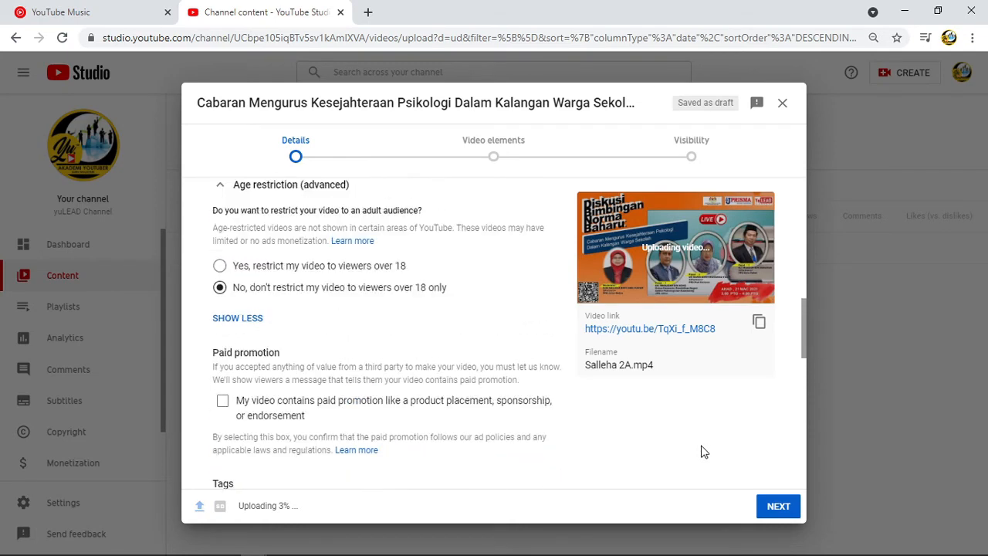
{"action": "scroll", "coordinate": [701, 452], "scroll_direction": "down", "scroll_amount": 3}
{"action": "left_click", "coordinate": [779, 505]}
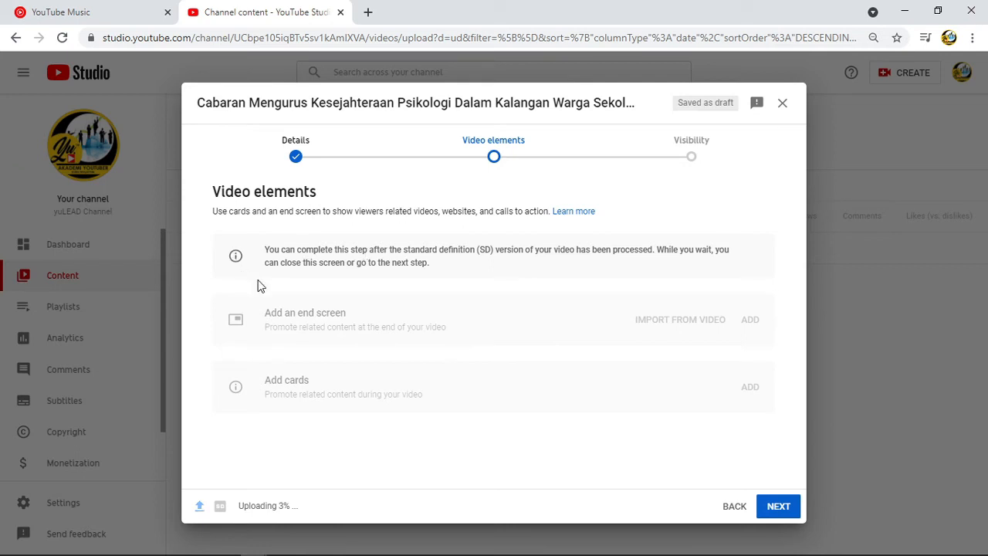
{"action": "left_click", "coordinate": [778, 506]}
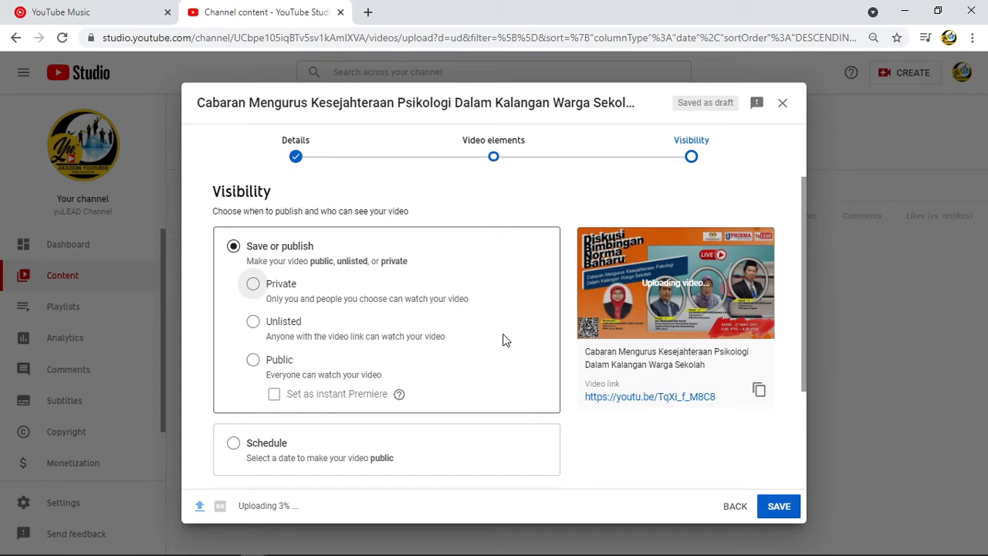
Try the Private, Unlisted and Public visibility options in turn for the video.
{"action": "left_click", "coordinate": [253, 284]}
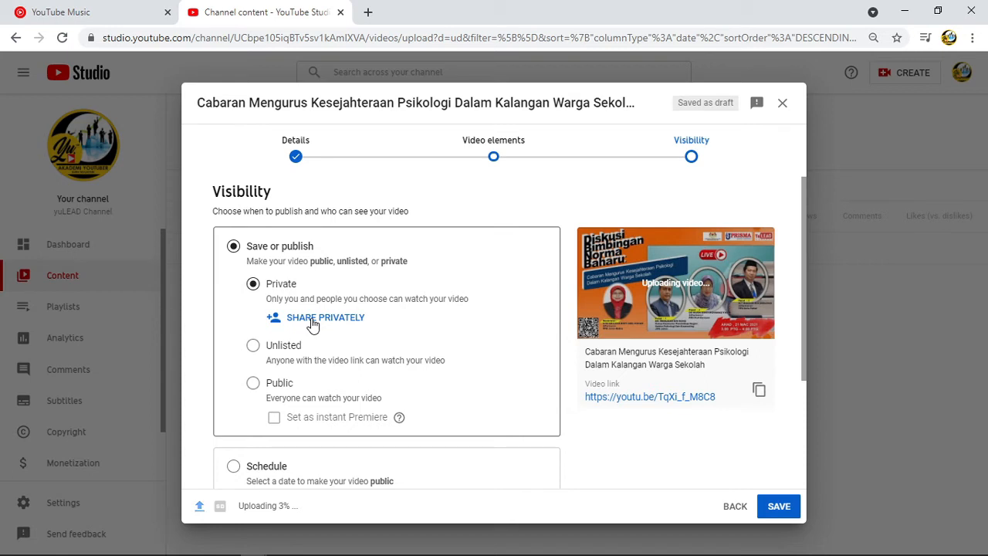
{"action": "left_click", "coordinate": [254, 347]}
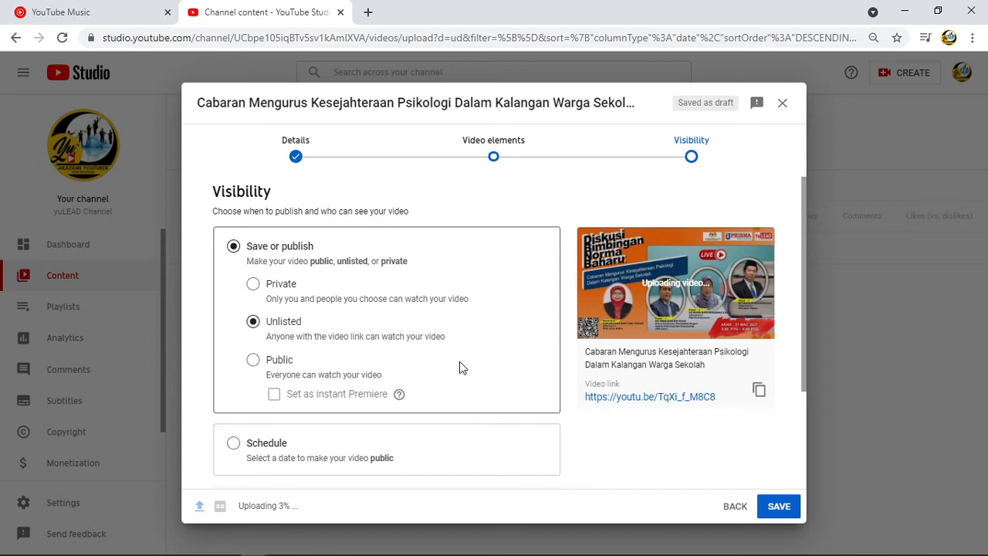
{"action": "left_click", "coordinate": [253, 360]}
Try setting the public video as an instant Premiere and read the option's help text.
{"action": "scroll", "coordinate": [460, 373], "scroll_direction": "down", "scroll_amount": 2}
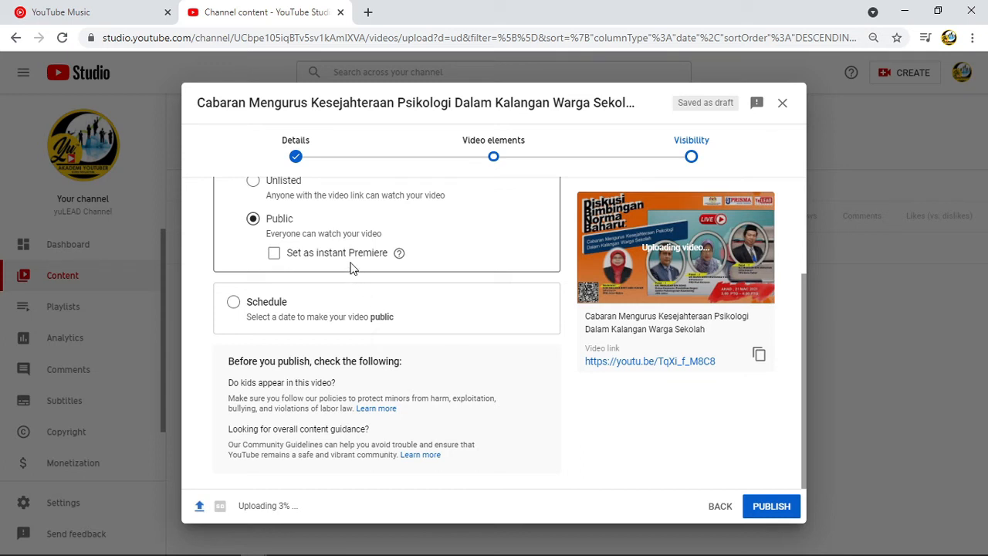
{"action": "left_click", "coordinate": [274, 259]}
{"action": "mouse_move", "coordinate": [399, 259]}
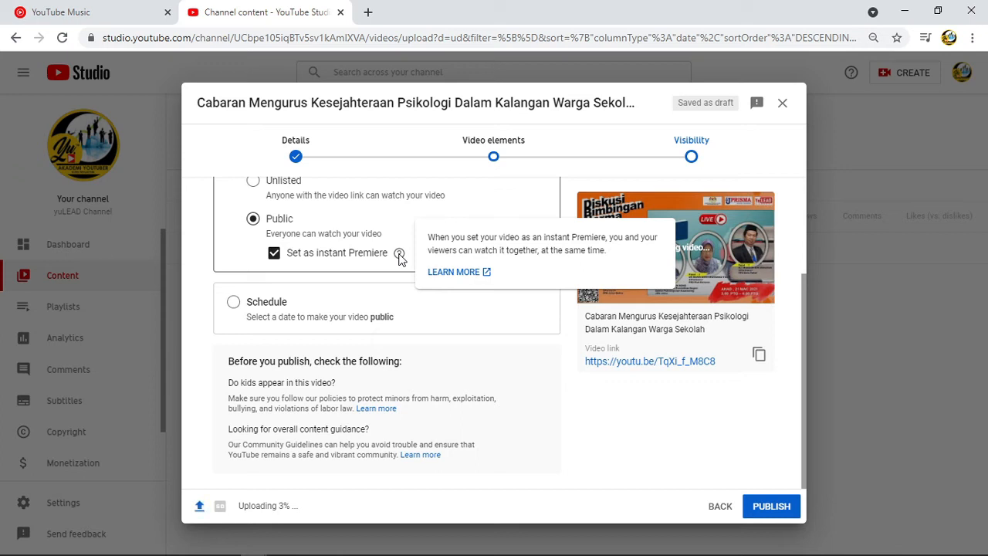
{"action": "left_click", "coordinate": [399, 255]}
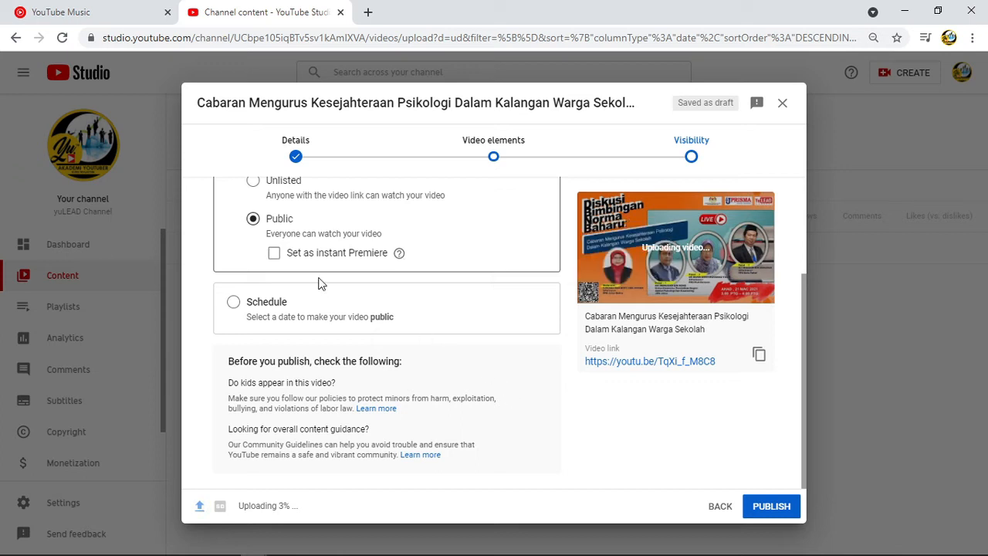
Schedule the video to become public on Mar 21, 2021 at 3:00 PM.
{"action": "left_click", "coordinate": [234, 302]}
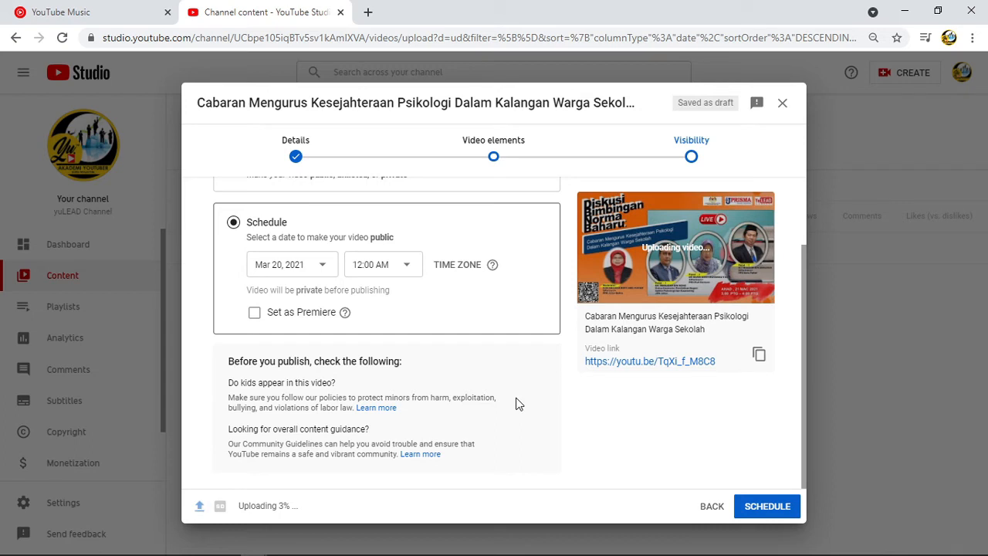
{"action": "left_click", "coordinate": [330, 272]}
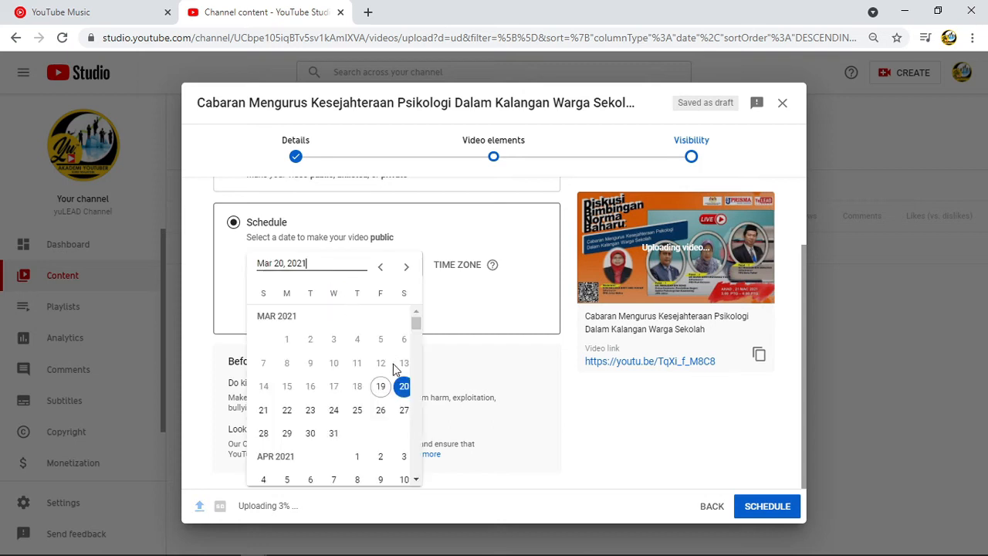
{"action": "left_click", "coordinate": [403, 389]}
{"action": "left_click", "coordinate": [263, 412]}
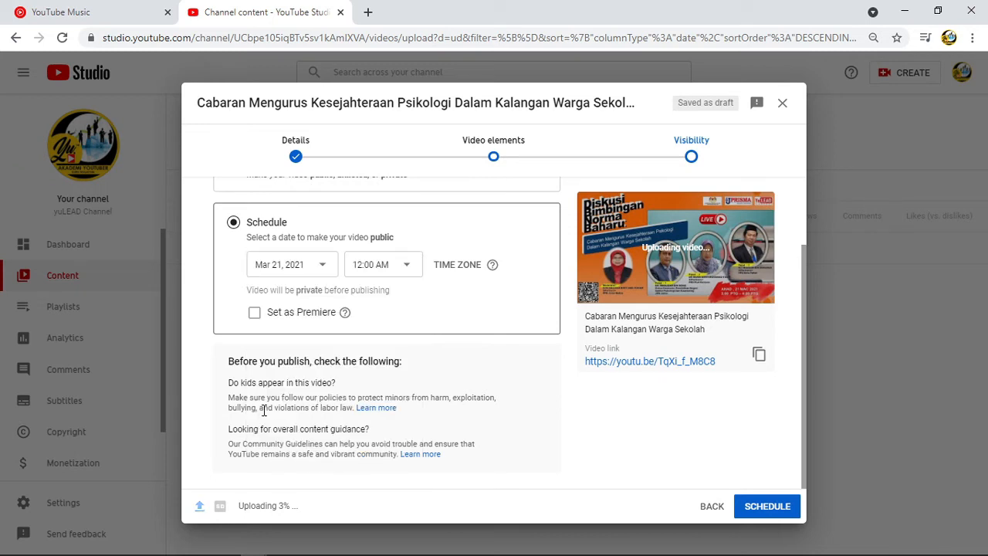
{"action": "left_click", "coordinate": [406, 266]}
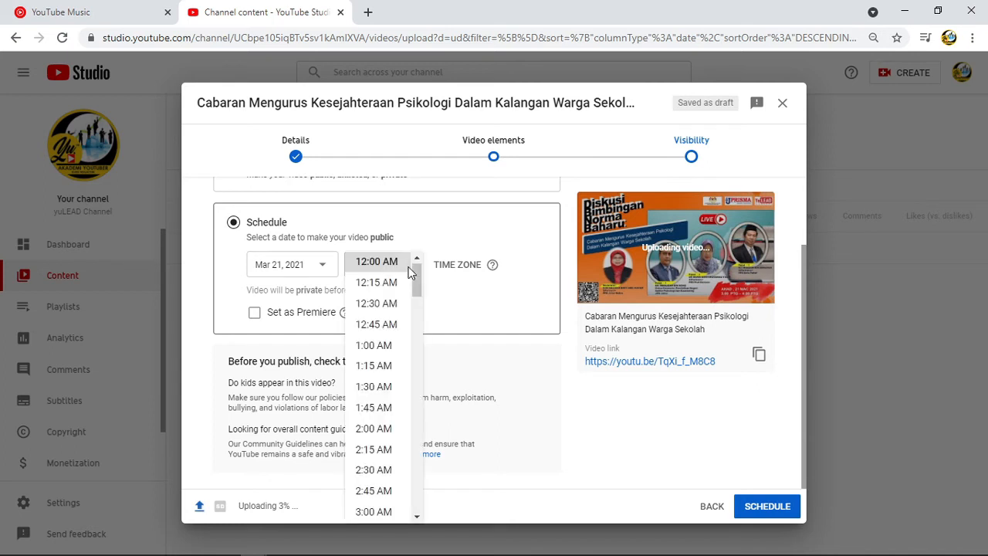
{"action": "scroll", "coordinate": [375, 386], "scroll_direction": "down", "scroll_amount": 15}
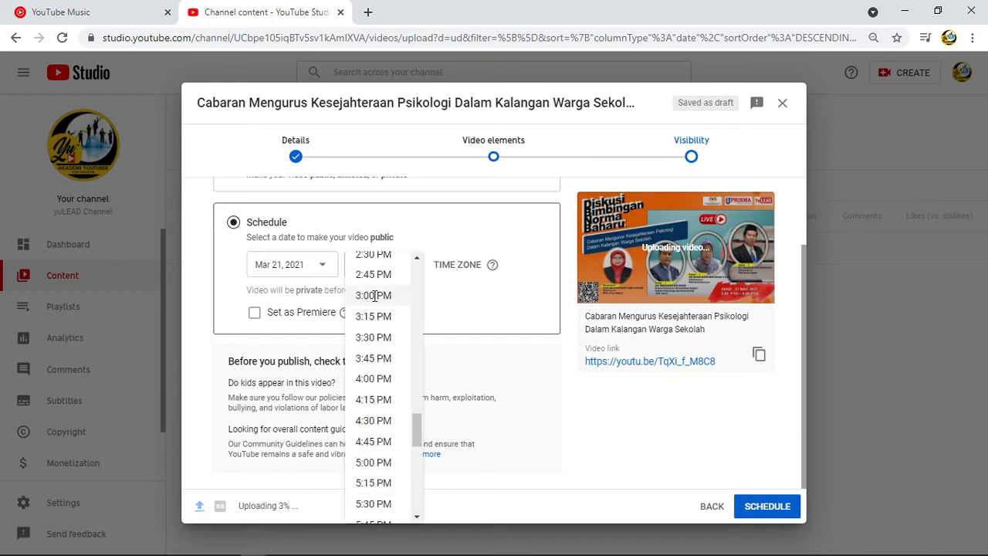
{"action": "left_click", "coordinate": [374, 294]}
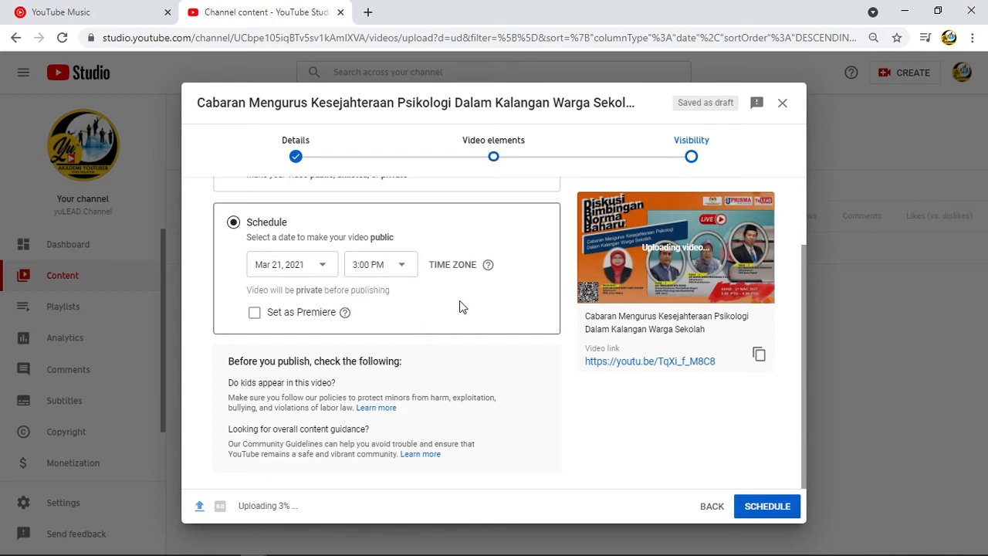
Set the scheduled video as a Premiere, submit the schedule and dismiss the video processing notice.
{"action": "mouse_move", "coordinate": [488, 266]}
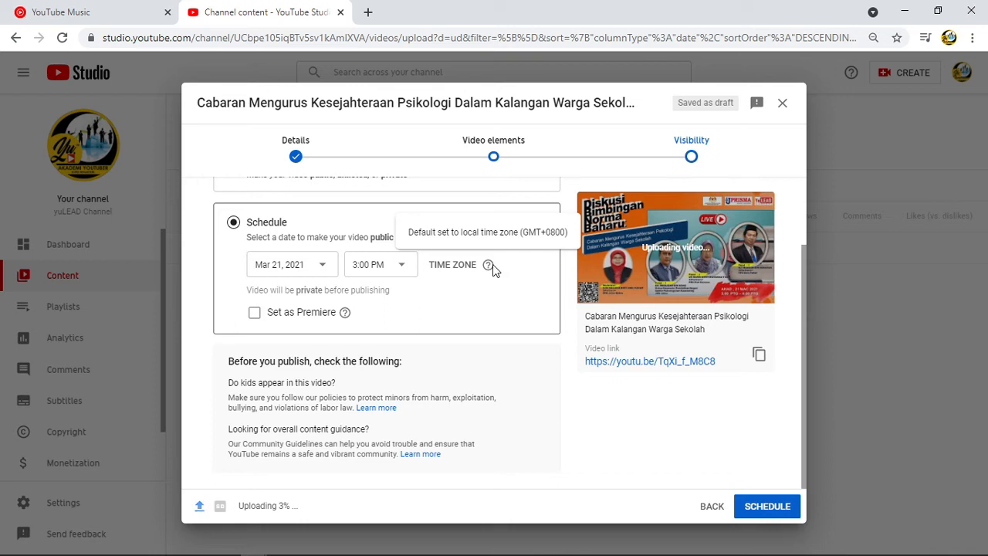
{"action": "left_click", "coordinate": [254, 312]}
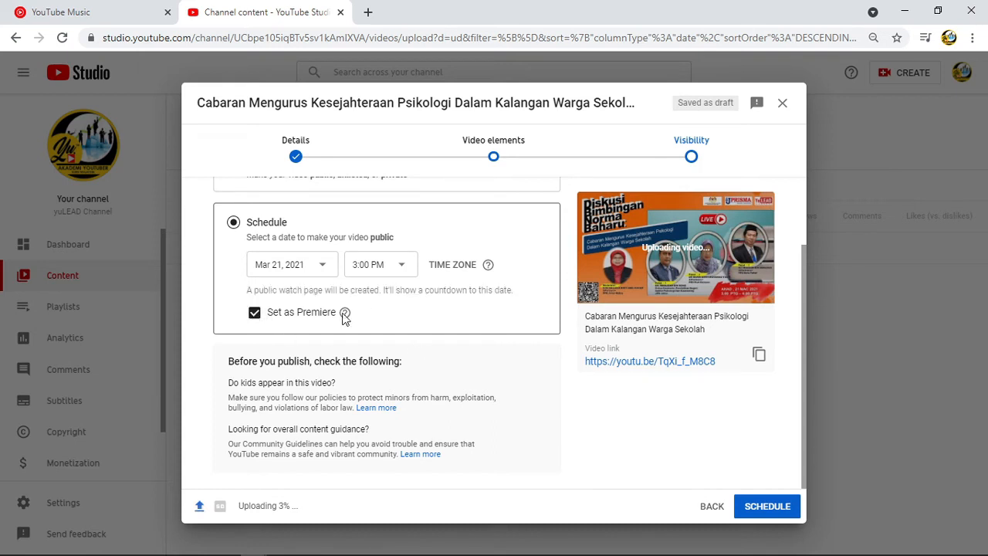
{"action": "mouse_move", "coordinate": [344, 317]}
{"action": "left_click", "coordinate": [765, 508]}
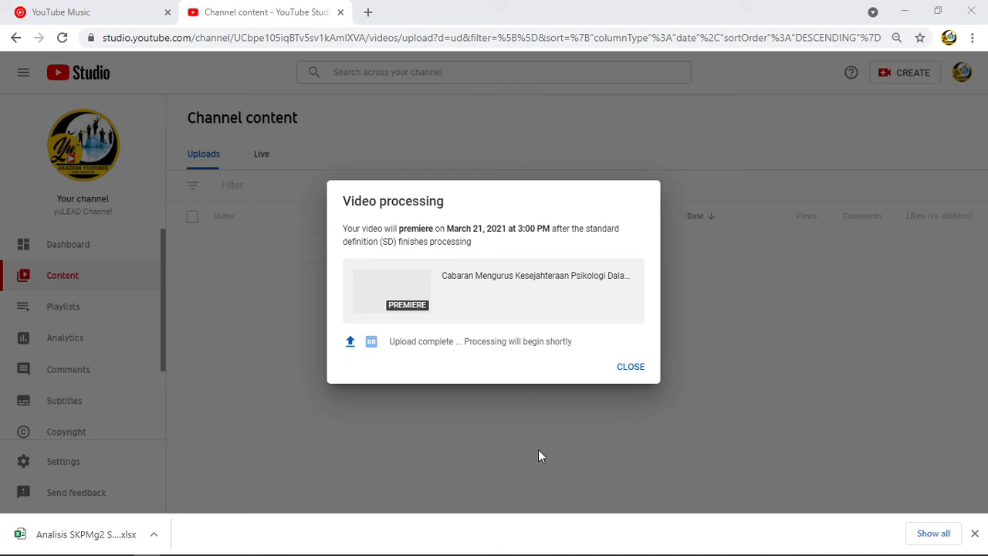
{"action": "left_click", "coordinate": [631, 370]}
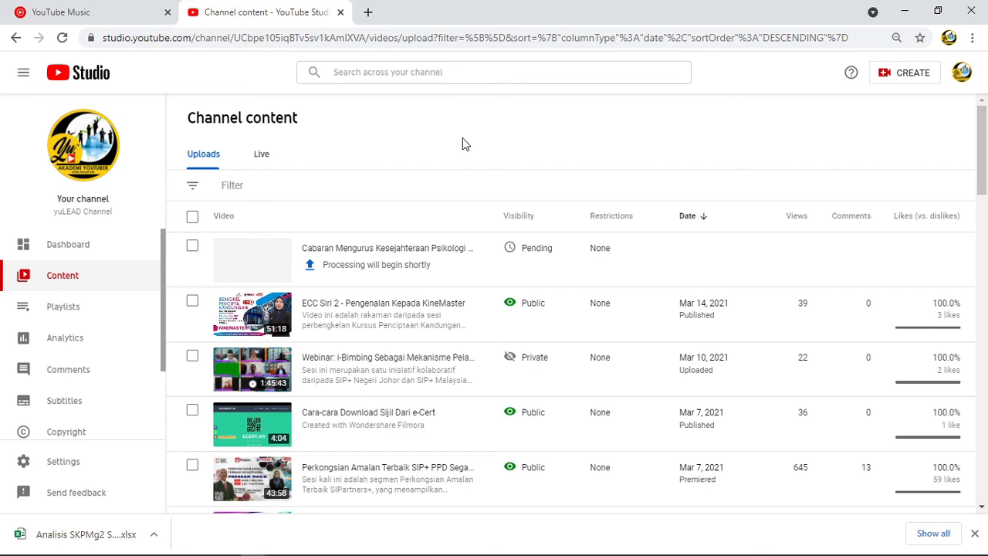
Check the visibility status of the newly uploaded video in the channel's uploads list.
{"action": "mouse_move", "coordinate": [343, 268]}
{"action": "mouse_move", "coordinate": [594, 261]}
{"action": "mouse_move", "coordinate": [551, 257]}
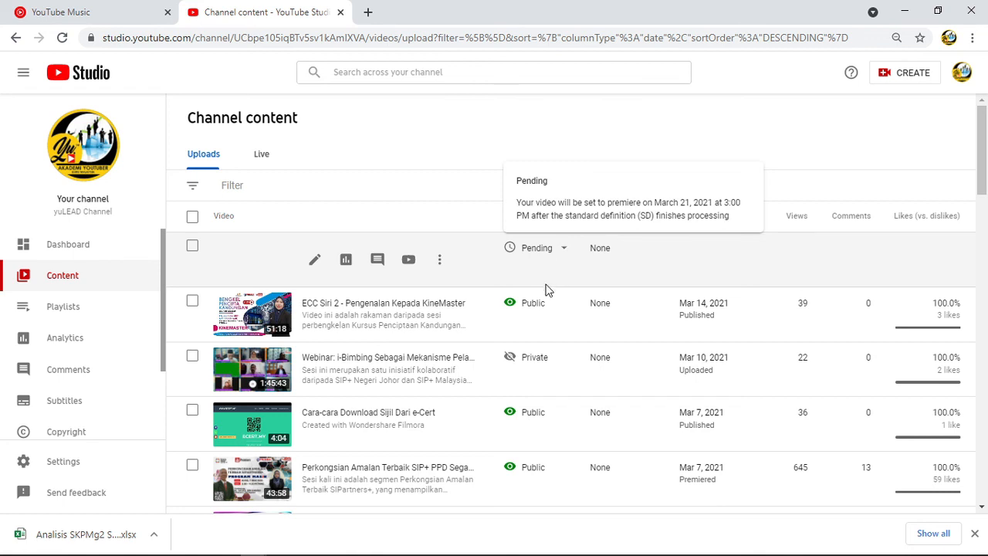
{"action": "mouse_move", "coordinate": [530, 315]}
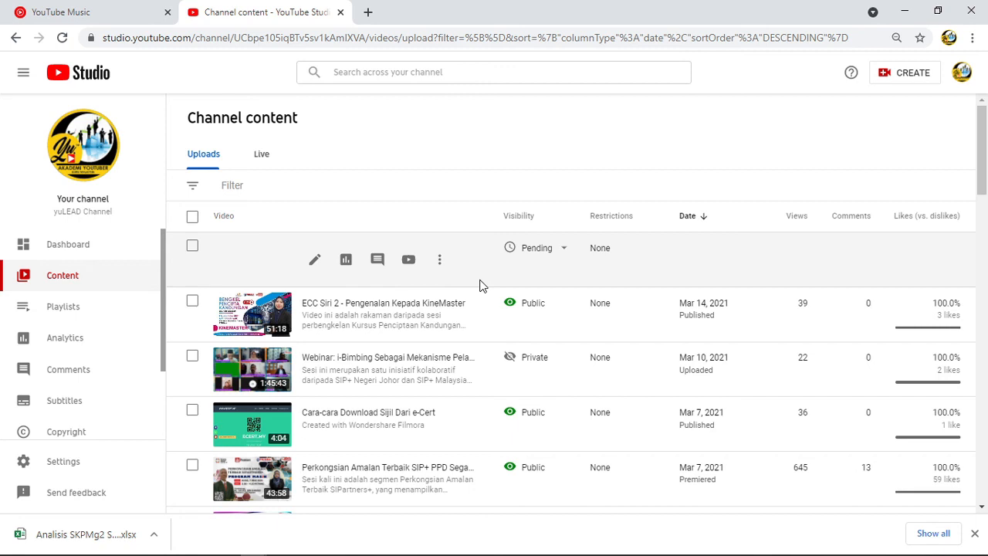
Open the new video's details and review its description, thumbnail, playlist and audience settings.
{"action": "left_click", "coordinate": [315, 262]}
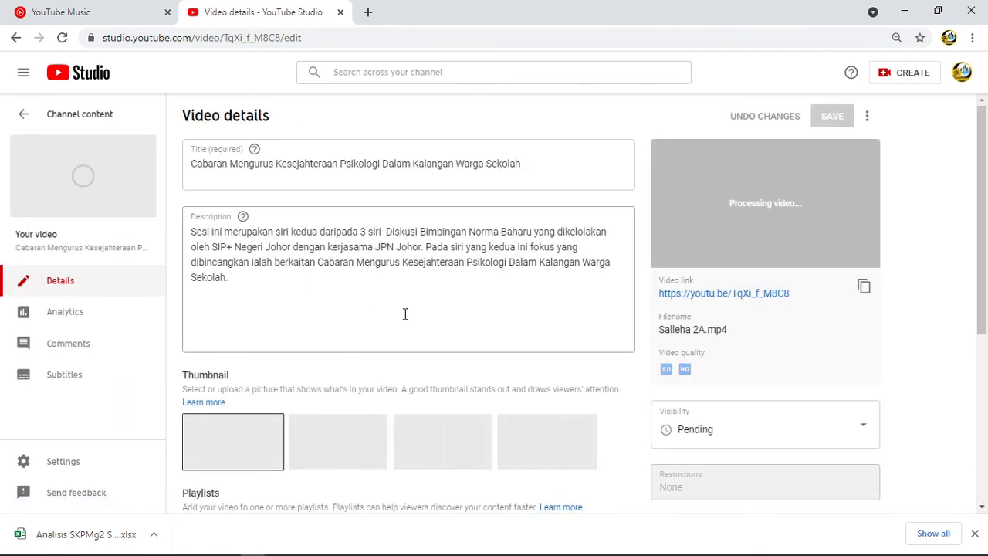
{"action": "left_click", "coordinate": [272, 283]}
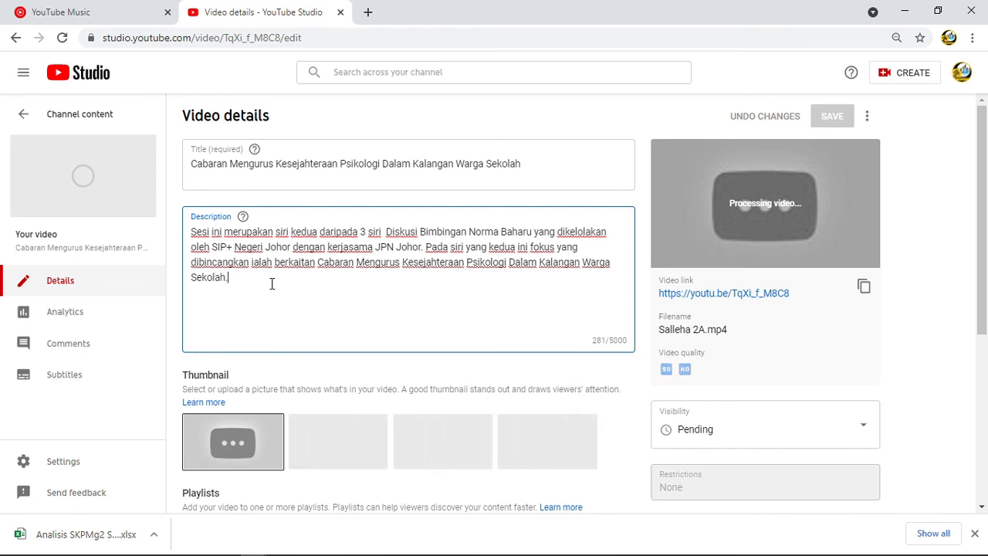
{"action": "scroll", "coordinate": [359, 305], "scroll_direction": "down", "scroll_amount": 1}
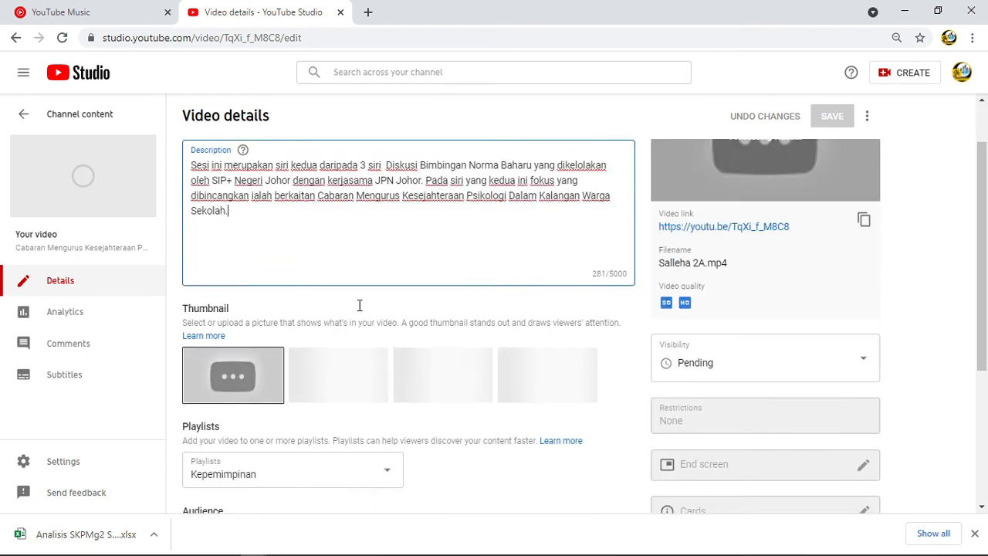
{"action": "scroll", "coordinate": [359, 305], "scroll_direction": "down", "scroll_amount": 4}
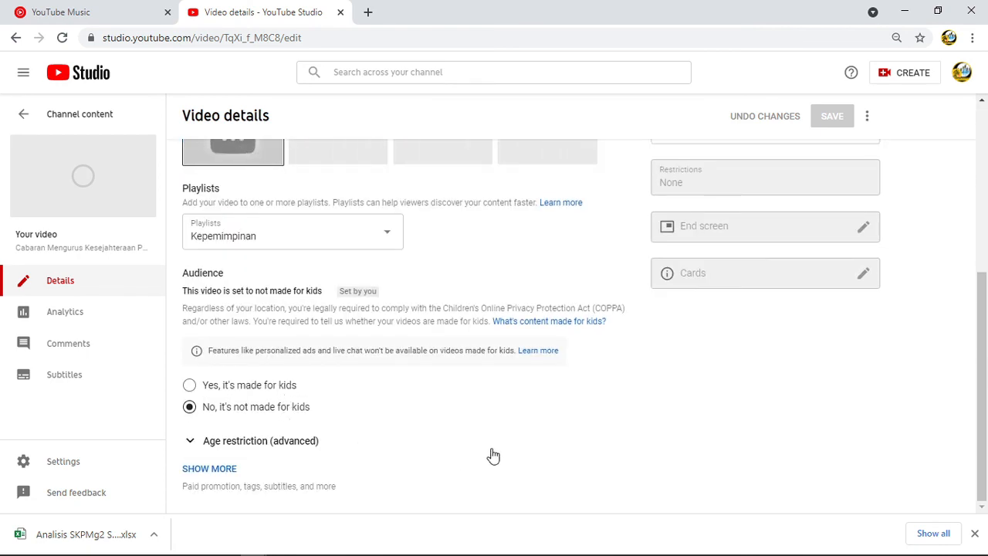
{"action": "scroll", "coordinate": [716, 456], "scroll_direction": "up", "scroll_amount": 3}
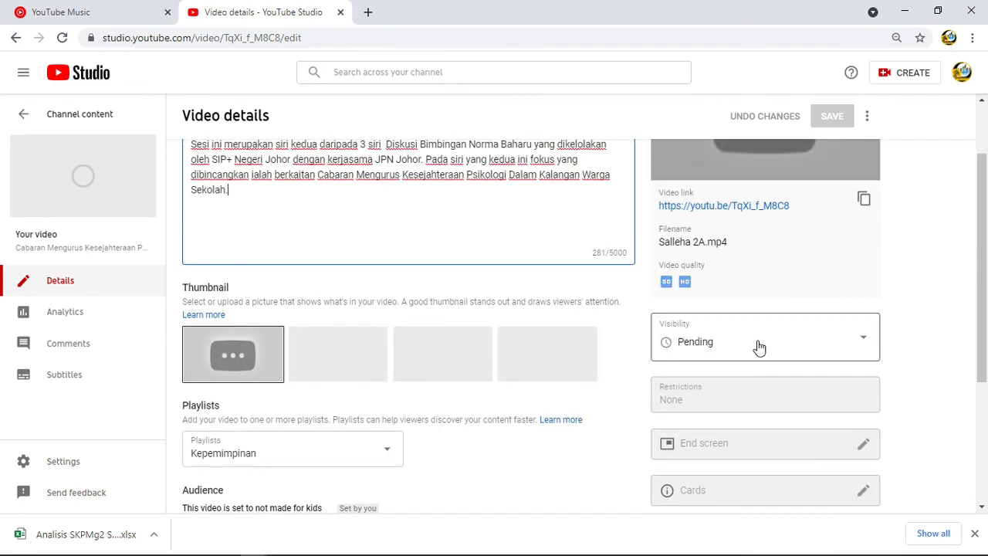
Inspect the video's visibility schedule, then look over its end screen, cards and remaining detail settings.
{"action": "left_click", "coordinate": [862, 337]}
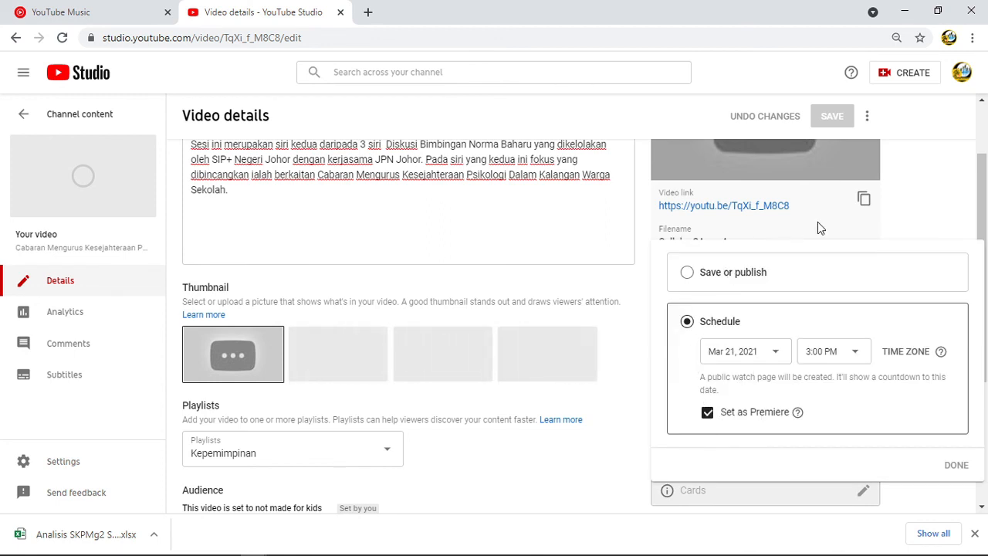
{"action": "left_click", "coordinate": [934, 184]}
{"action": "scroll", "coordinate": [699, 305], "scroll_direction": "down", "scroll_amount": 2}
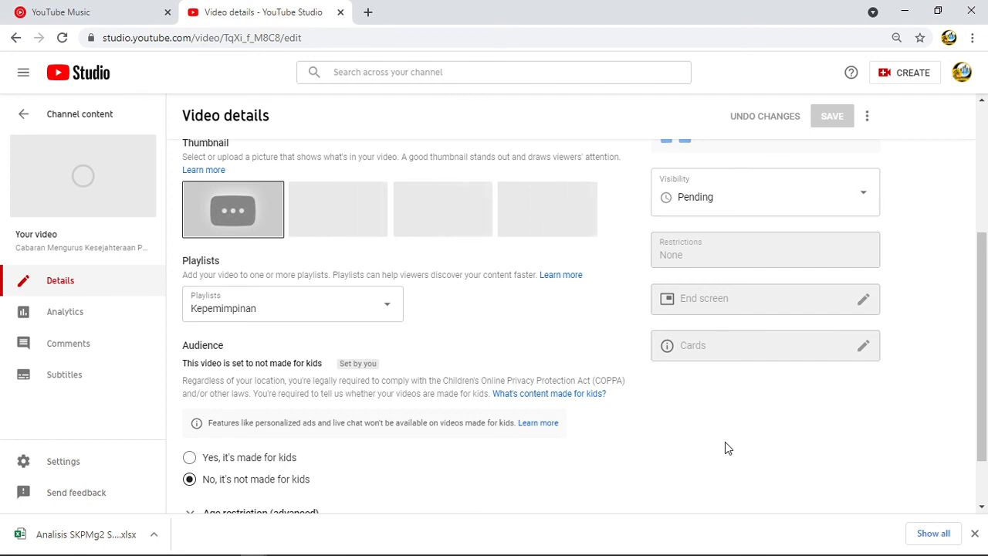
{"action": "scroll", "coordinate": [725, 444], "scroll_direction": "down", "scroll_amount": 1}
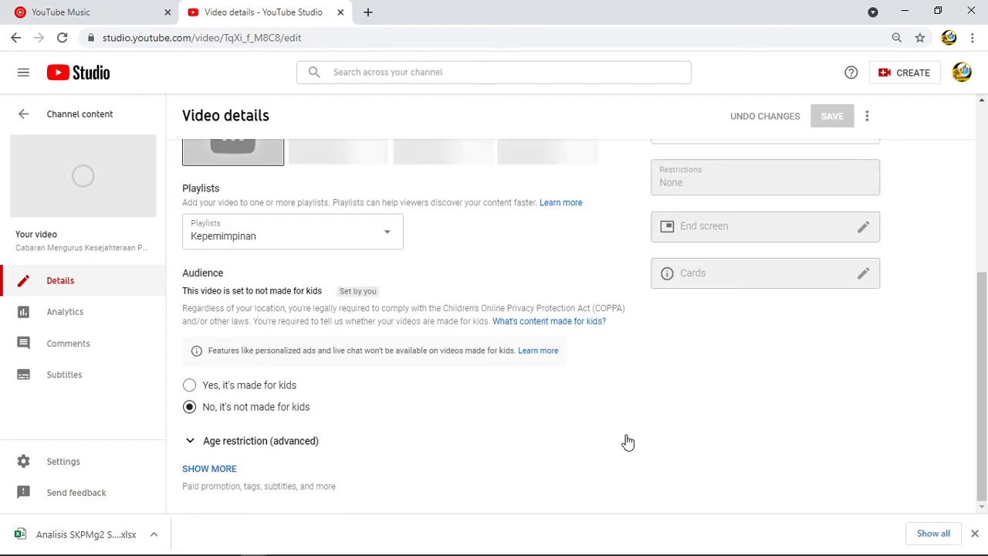
{"action": "scroll", "coordinate": [610, 437], "scroll_direction": "up", "scroll_amount": 2}
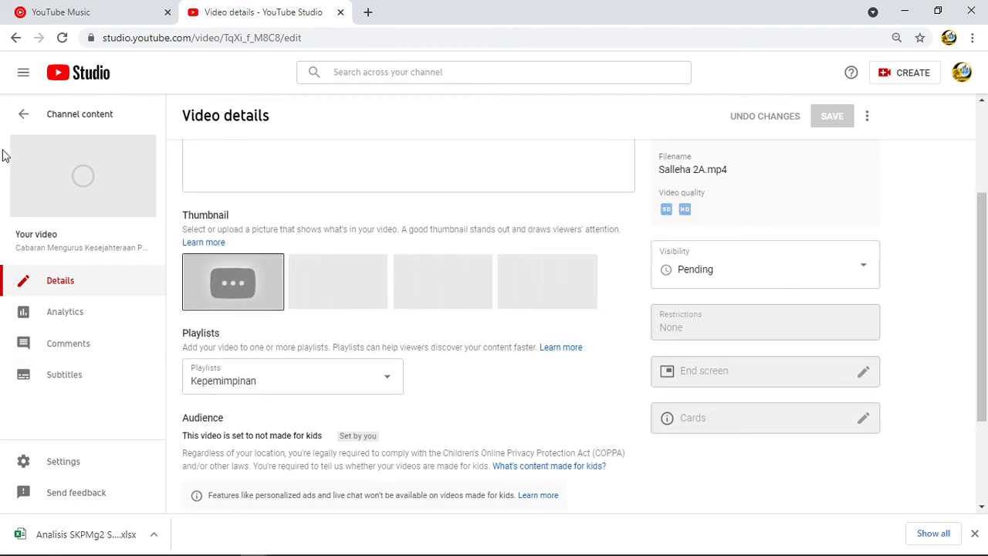
Return to the channel content overview and look through the list of uploaded videos.
{"action": "mouse_move", "coordinate": [52, 181]}
{"action": "left_click", "coordinate": [24, 114]}
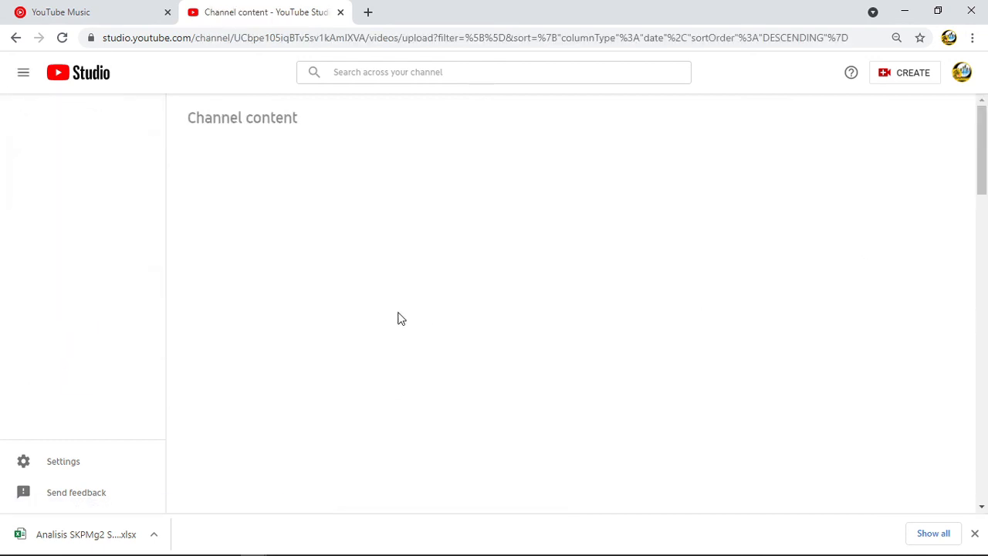
{"action": "scroll", "coordinate": [251, 386], "scroll_direction": "down", "scroll_amount": 2}
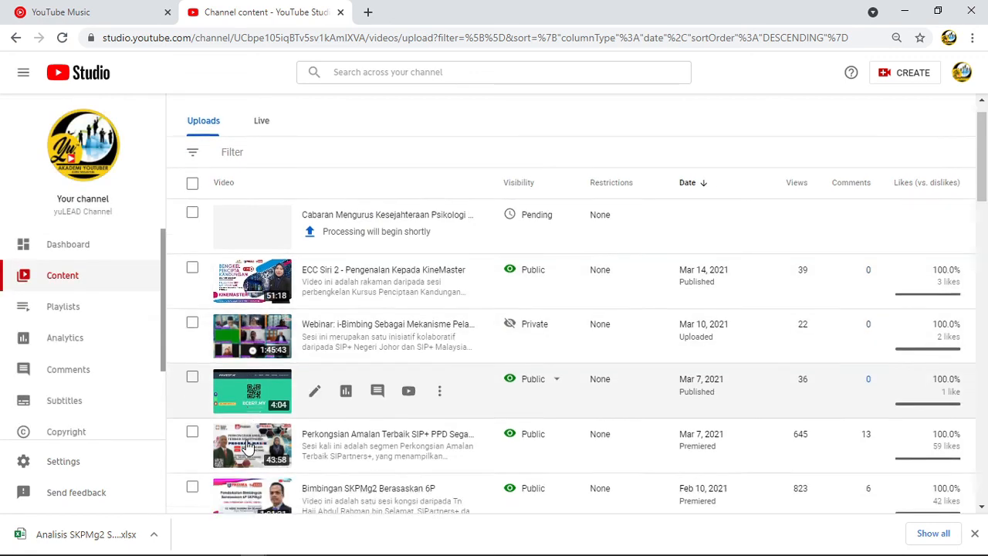
{"action": "scroll", "coordinate": [270, 428], "scroll_direction": "up", "scroll_amount": 2}
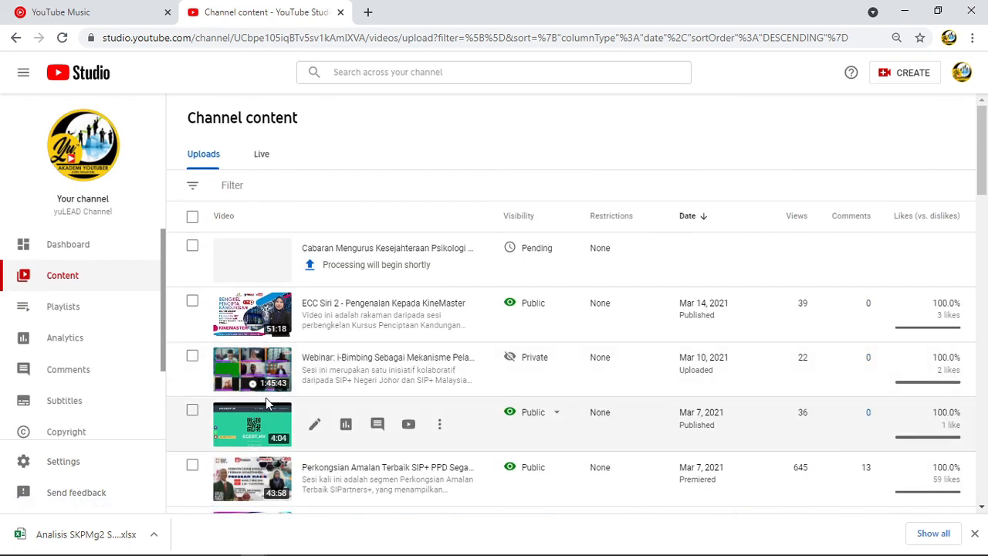